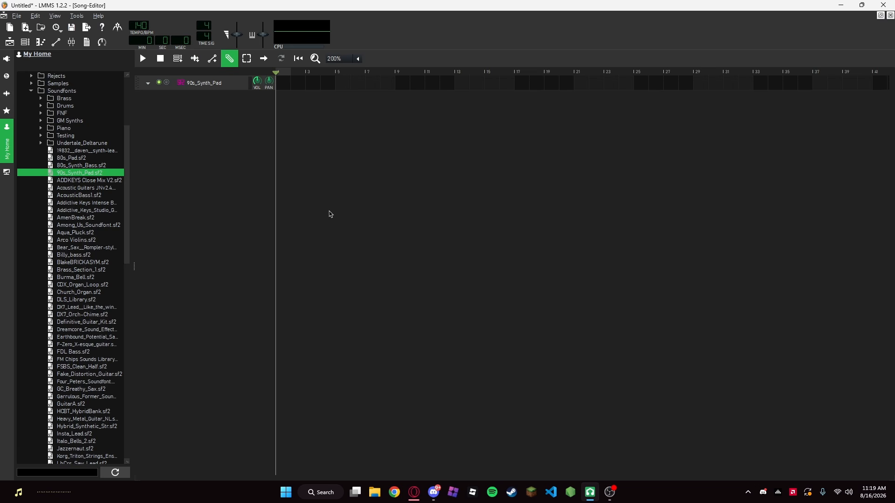
Step: Rename the 90s_Synth_Pad track Synth 1 and assign it to a new FX mixer channel
double_click(283, 84)
left_click(889, 17)
left_click(149, 86)
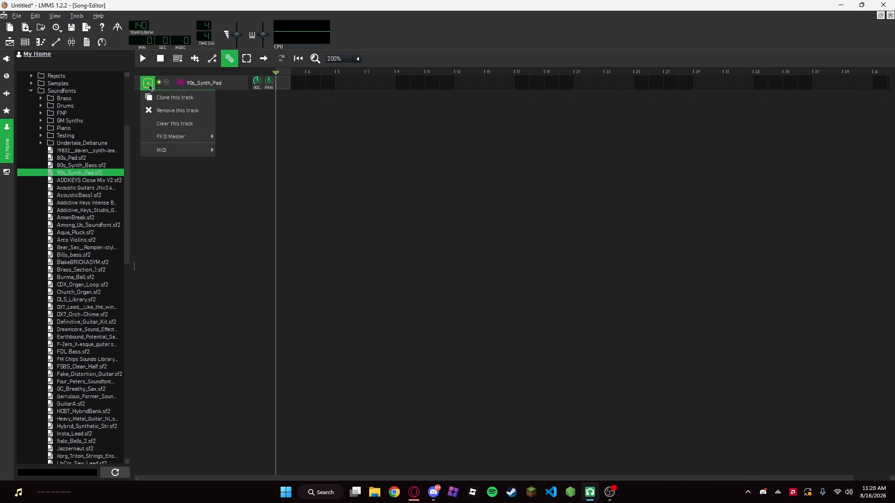
left_click(251, 137)
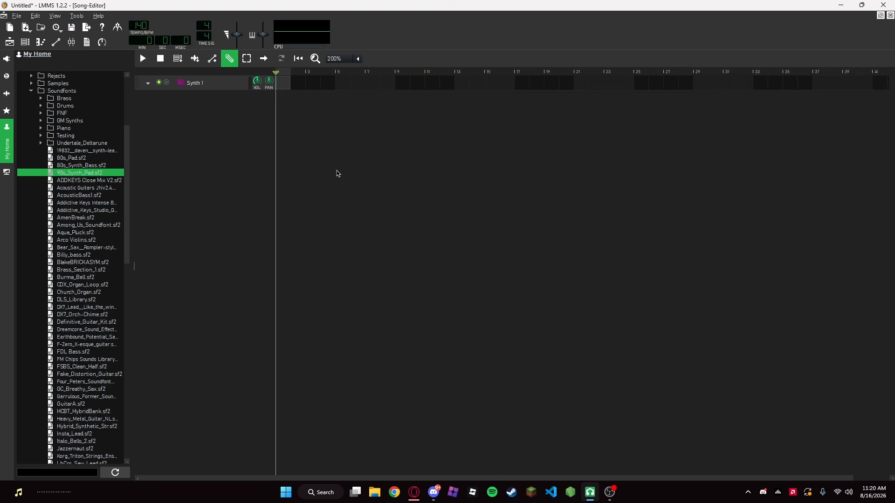
Step: Set the song tempo to 250 BPM
scroll(331, 187, "up", 3)
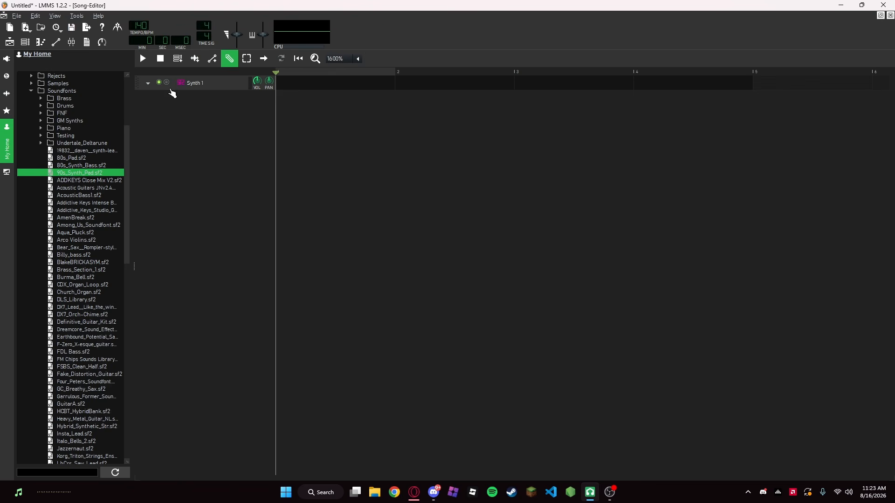
double_click(145, 27)
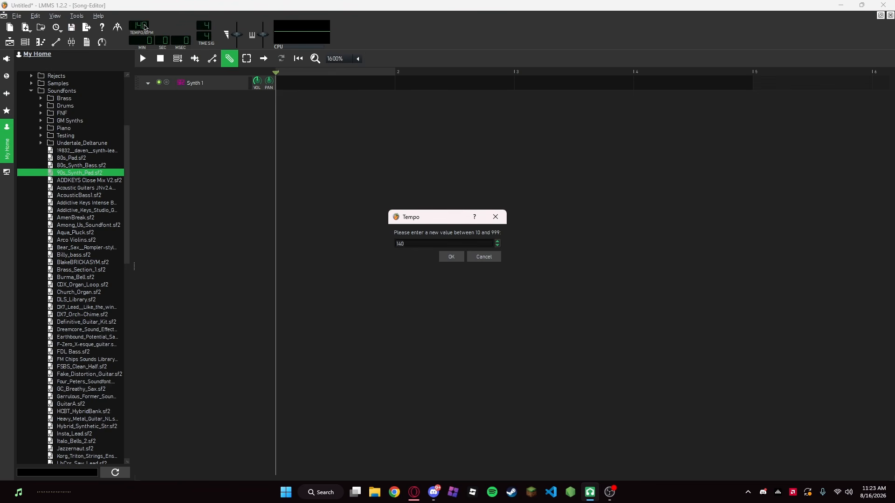
type("250")
key("Return")
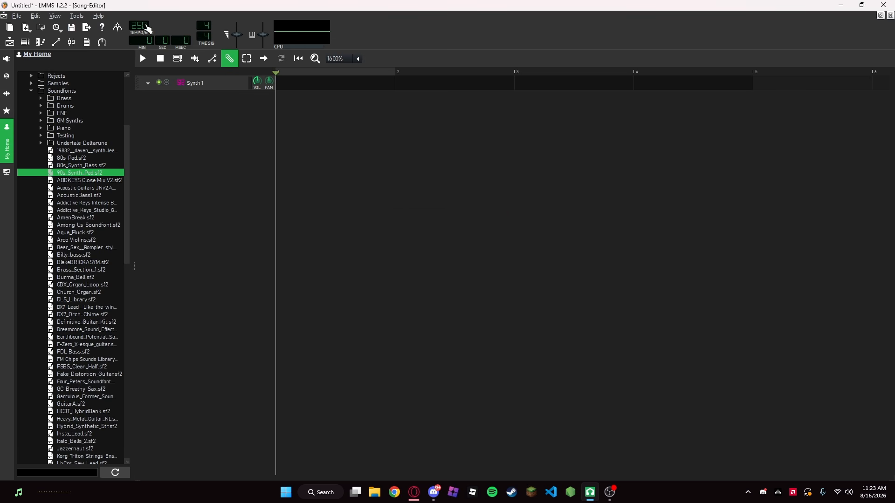
Step: Create a pattern at bar 1 of the Synth 1 track, open it in a maximized piano roll and audition notes
left_click(290, 83)
double_click(290, 84)
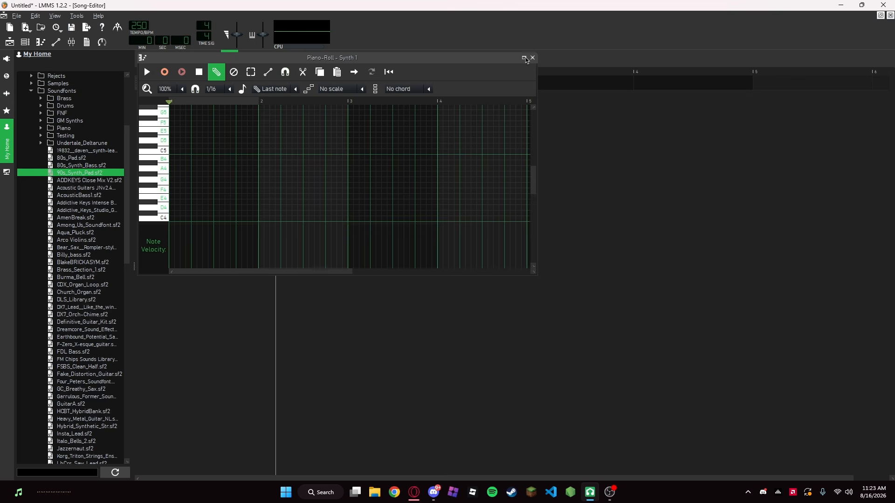
left_click(525, 58)
scroll(306, 326, "up", 1)
scroll(279, 317, "down", 3)
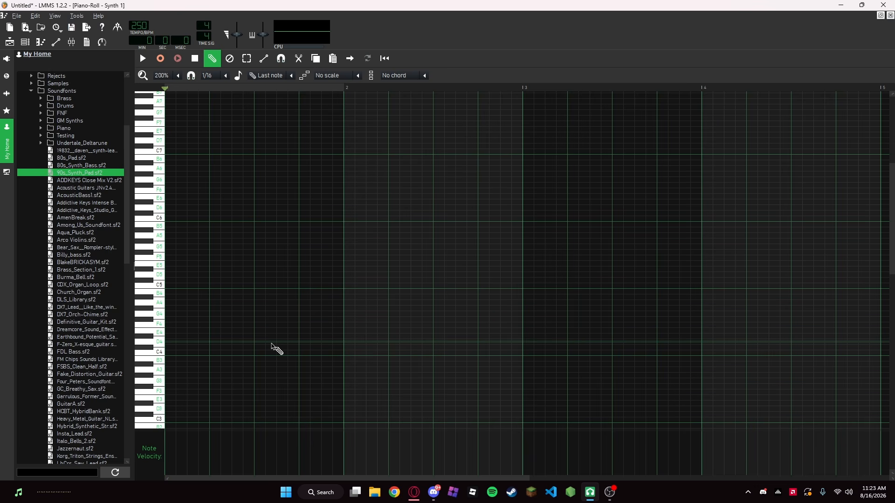
key("i")
key("p")
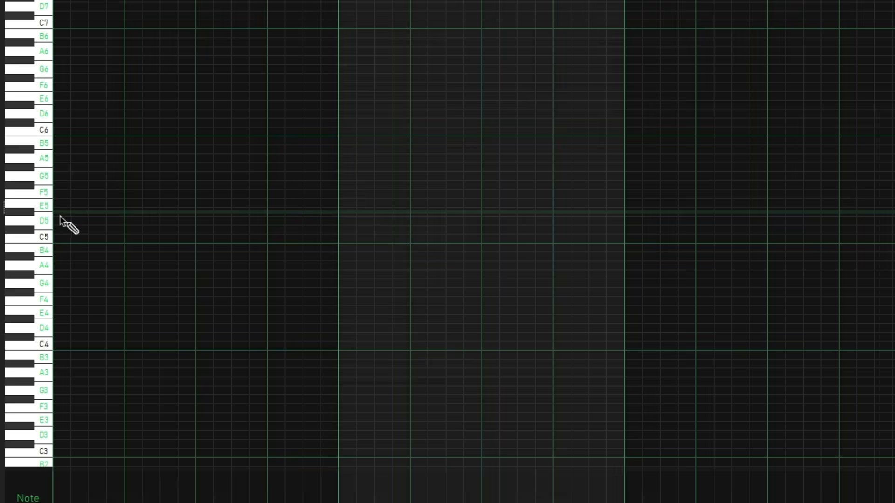
Step: Draw a two-bar chord of D#5, A#4, F#4 and D#4 at bar 1 and play it back
left_click(60, 214)
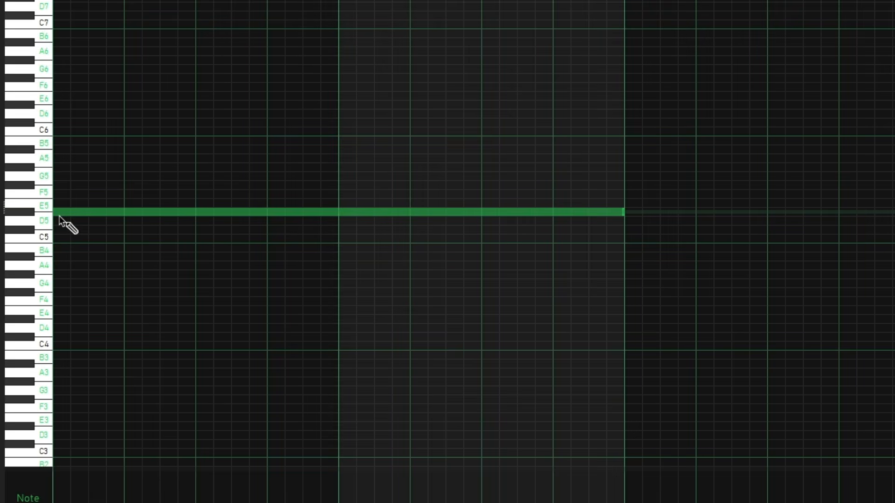
left_click(61, 257)
left_click_drag(69, 285, 70, 292)
left_click(63, 320)
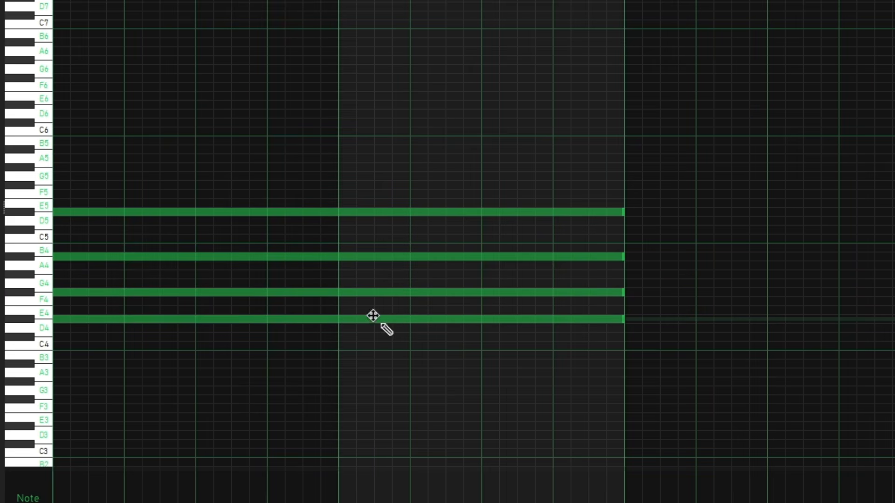
key("space")
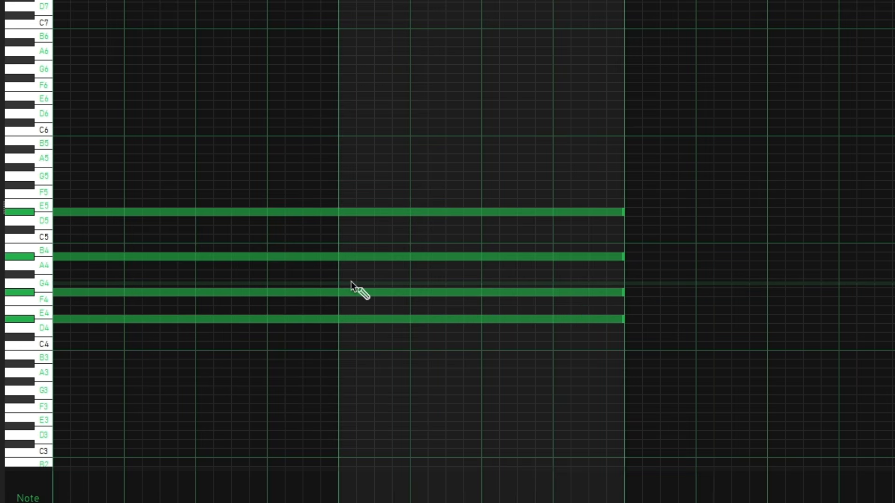
key("space")
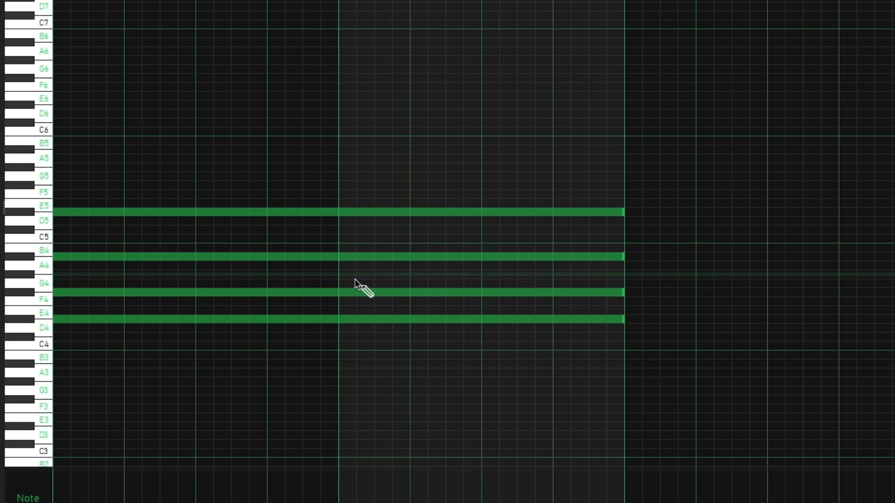
Step: Add a one-bar chord of B4, F#4, D#4 and B3 at bar 3
scroll(355, 280, "down", 1)
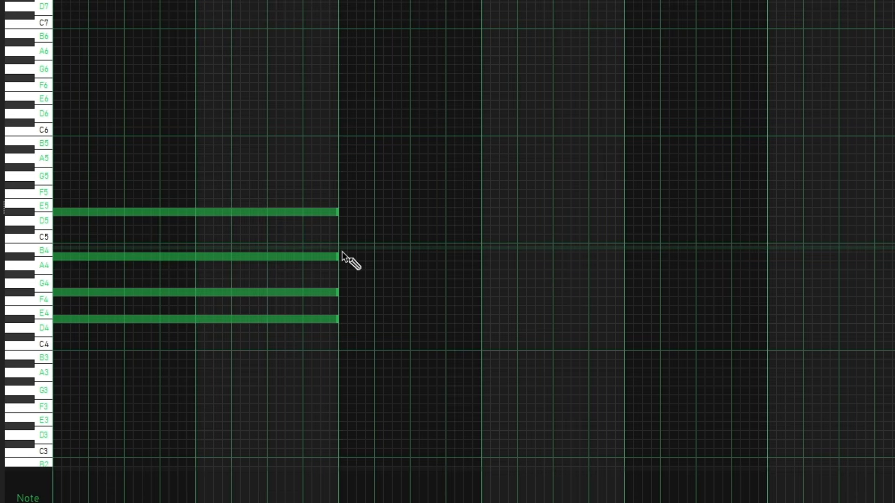
left_click(343, 248)
left_click(342, 292)
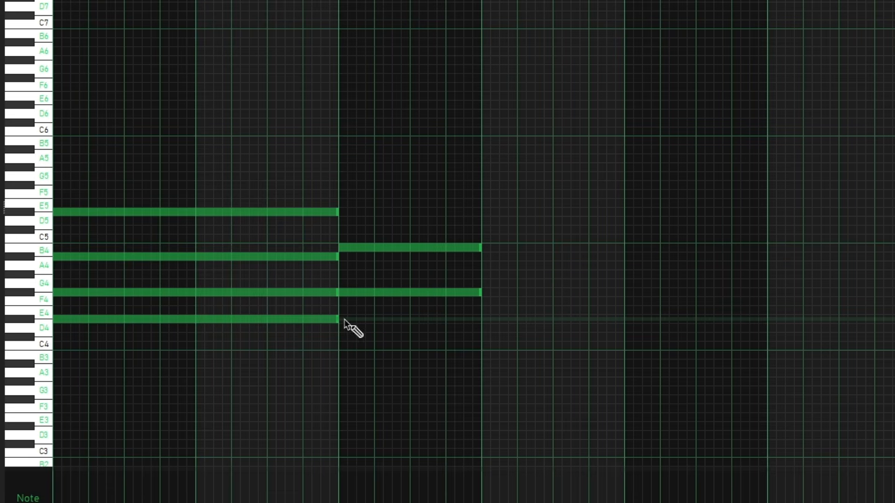
left_click(344, 319)
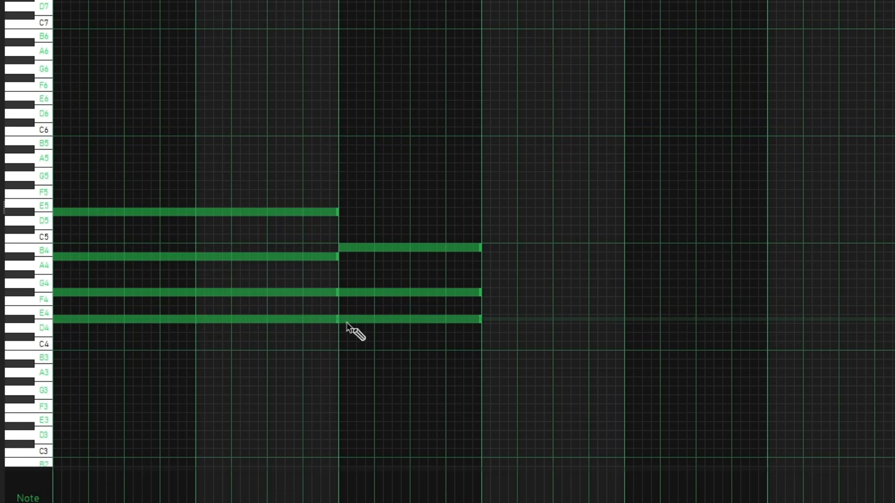
left_click(345, 355)
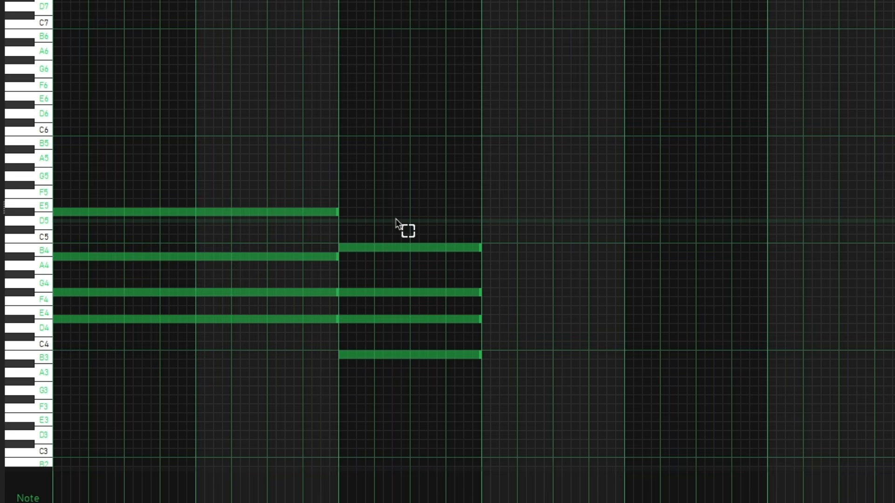
Step: Duplicate the bar 3 chord into bar 4, one semitone lower
left_click_drag(376, 199, 561, 493)
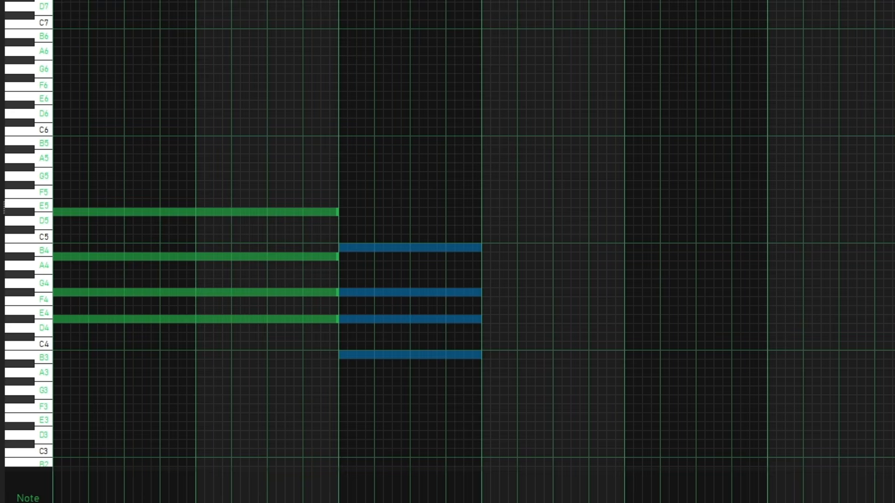
key("ctrl+d")
key("shift+Down")
key("ctrl+d")
Step: Copy the opening two-bar chord to bar 5
key("ctrl+a")
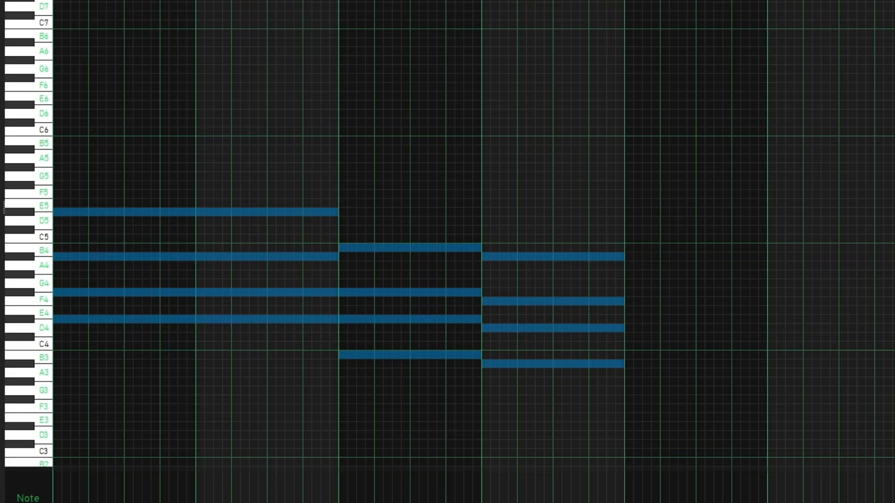
left_click_drag(217, 146, 303, 453)
key("ctrl+v")
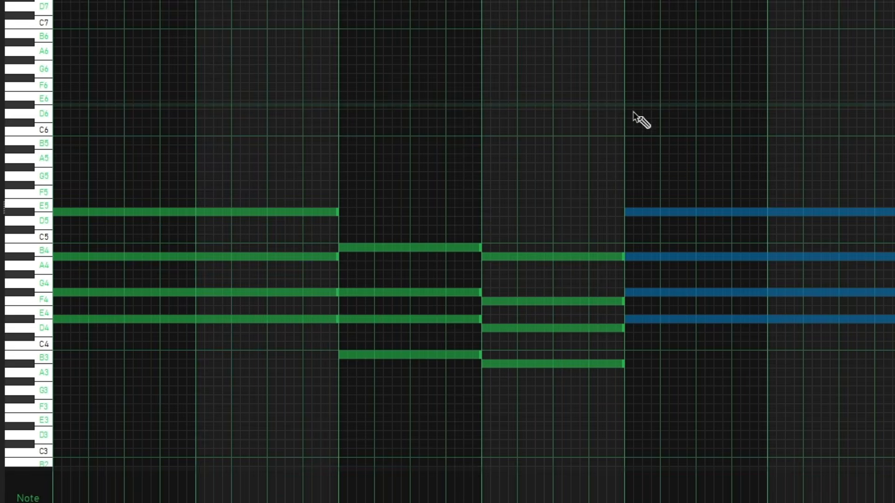
Step: Add a one-bar chord of C#5, B4, G#4 and F4 at bar 7
scroll(695, 200, "right", 10)
scroll(389, 48, "up", 1)
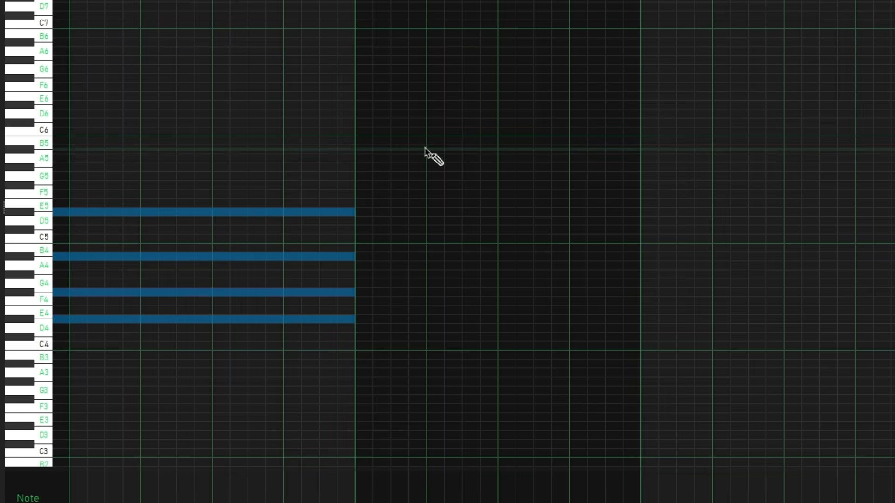
left_click(359, 232)
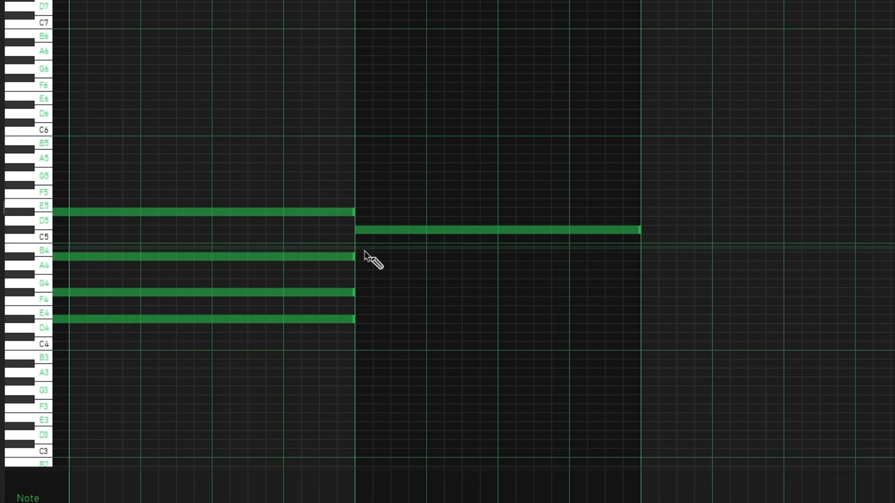
left_click(363, 248)
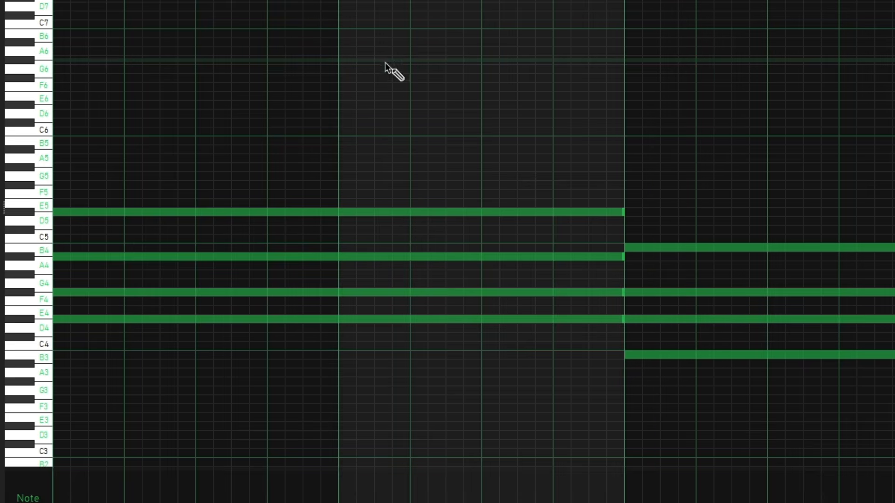
scroll(659, 232, "right", 5)
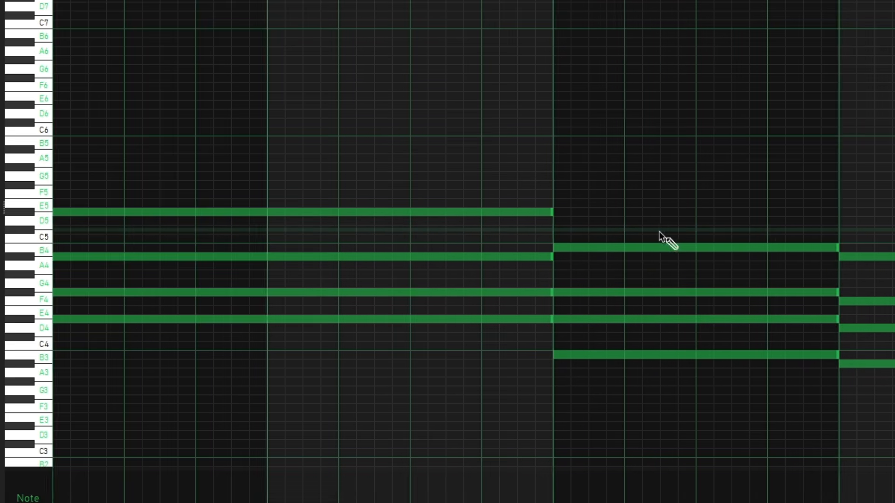
scroll(654, 232, "right", 10)
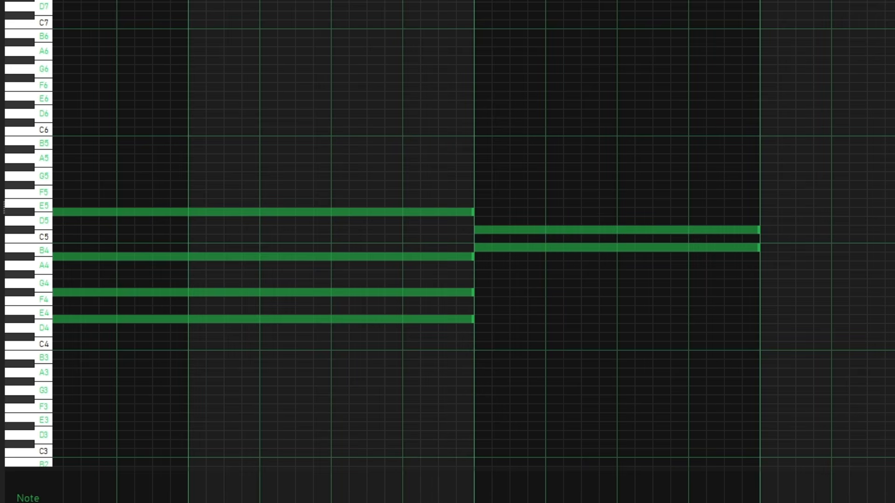
left_click(477, 274)
left_click(478, 302)
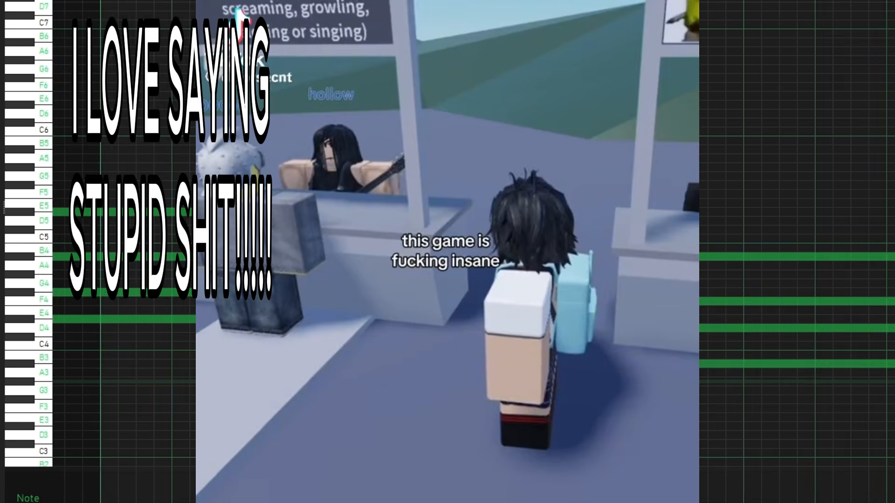
Step: Add a one-bar chord of D5, A#4, F4 and D4 at bar 8
left_click(463, 255)
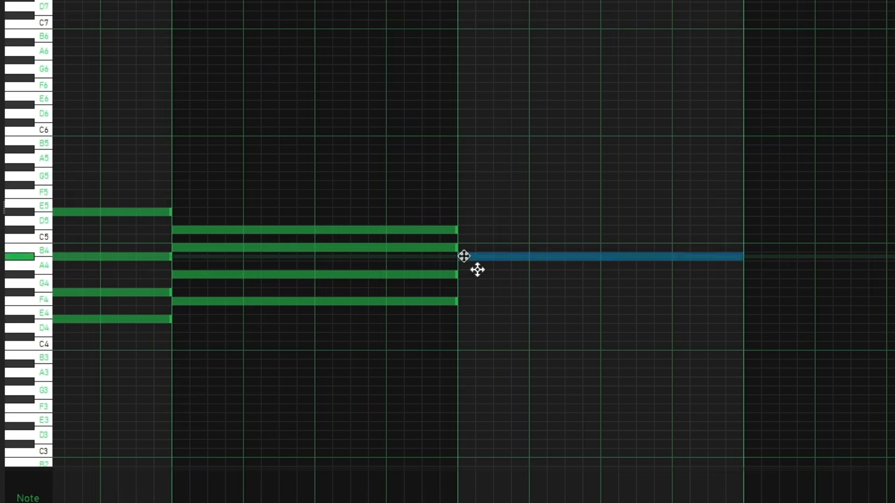
left_click(461, 221)
left_click(462, 301)
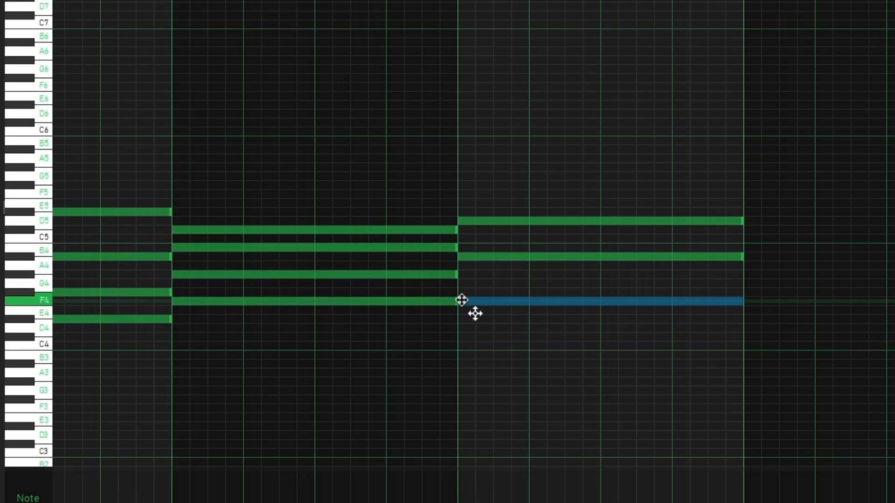
left_click_drag(461, 300, 465, 292)
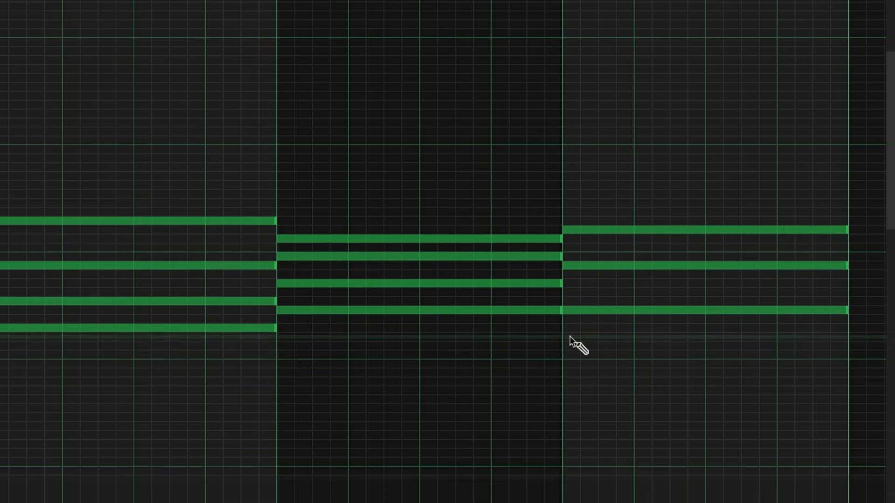
left_click(574, 336)
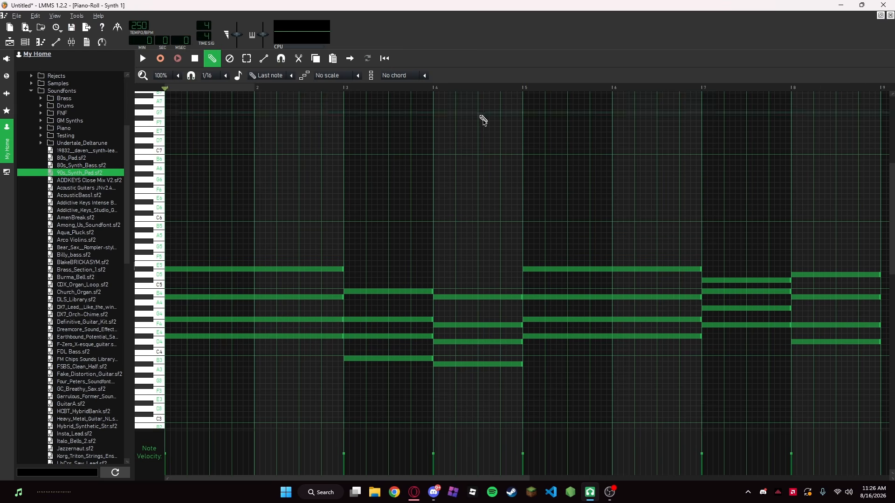
Step: Add the Low Pass Filter (One Pole) effect to the Synth 1 mixer channel, searching the effects for "low"
scroll(459, 259, "down", 2)
scroll(407, 243, "up", 1)
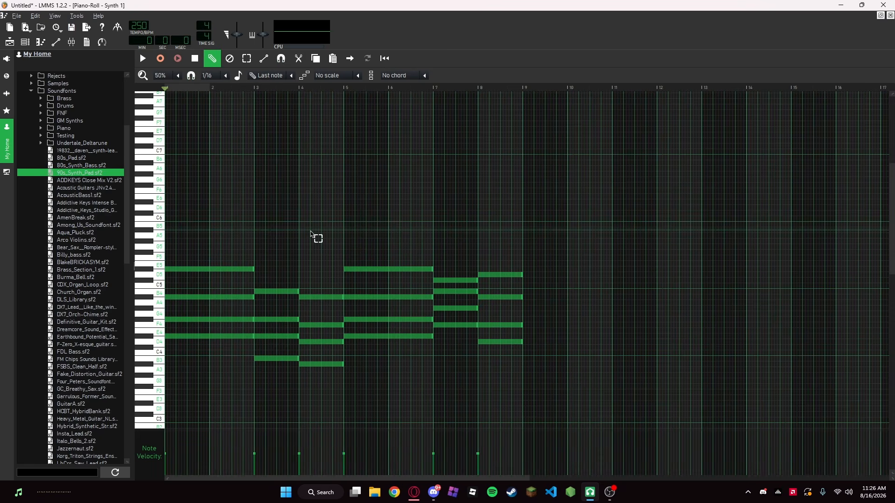
scroll(315, 238, "up", 1)
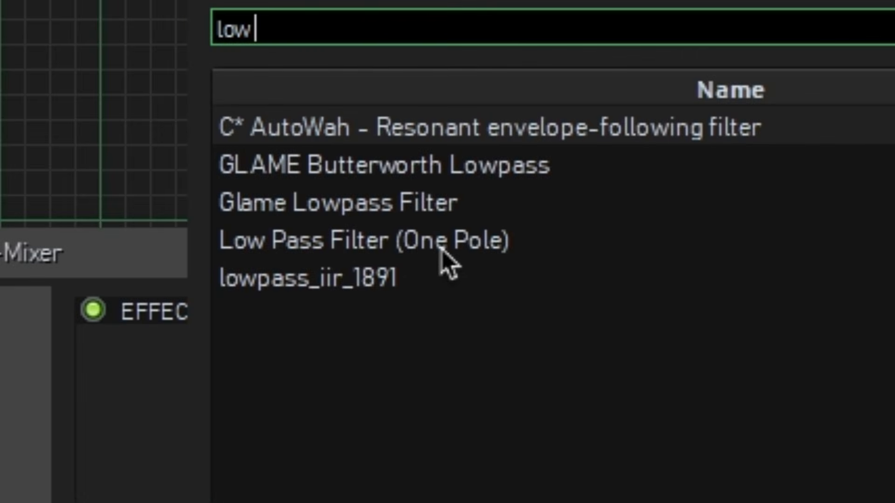
double_click(414, 251)
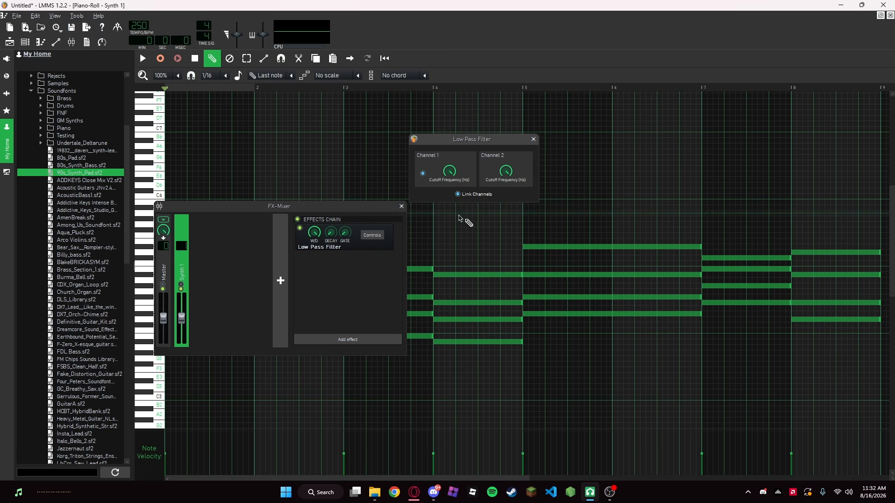
Step: Try a lower Low Pass Filter cutoff with the channels unlinked, resetting both cutoffs to 22050 Hz and relinking the channels
left_click_drag(451, 173, 453, 253)
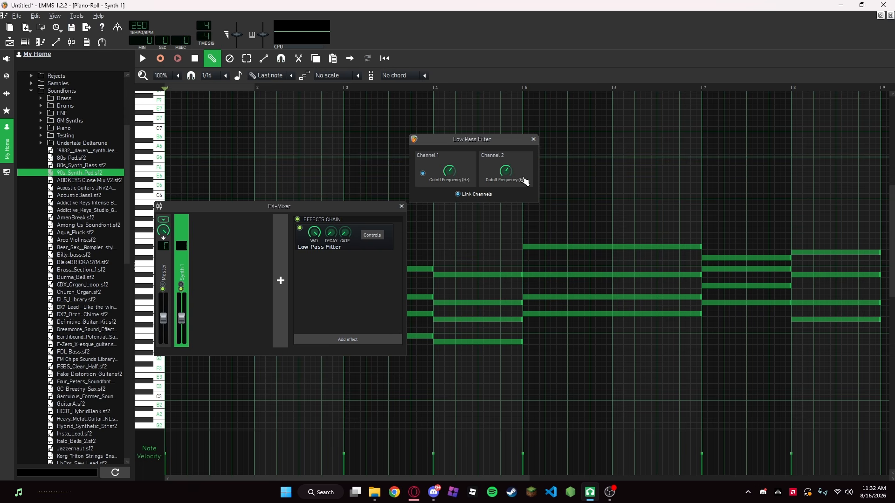
left_click(458, 194)
right_click(451, 174)
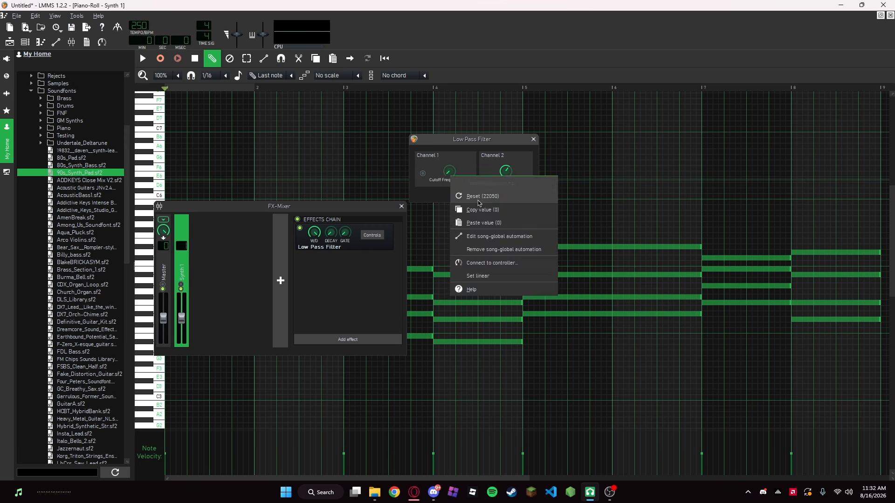
left_click(477, 196)
right_click(502, 174)
left_click(523, 195)
left_click(457, 194)
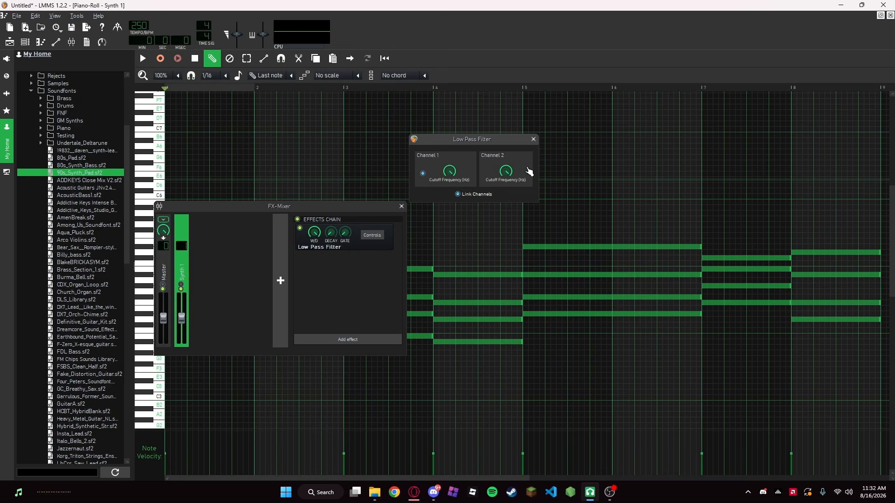
Step: Lower the linked Low Pass Filter cutoffs to about 1940 Hz and play back the chord progression
mouse_move(507, 173)
left_mouse_down()
mouse_move(507, 283)
mouse_move(501, 172)
left_mouse_up()
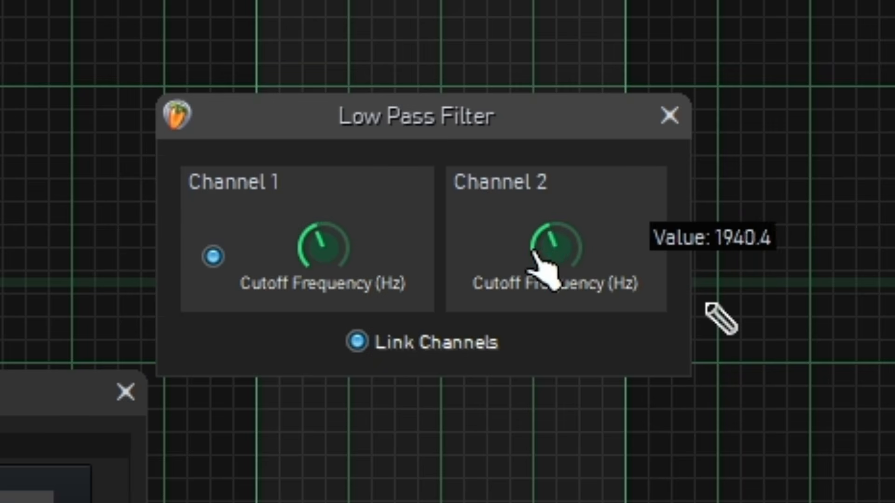
left_click_drag(535, 254, 519, 243)
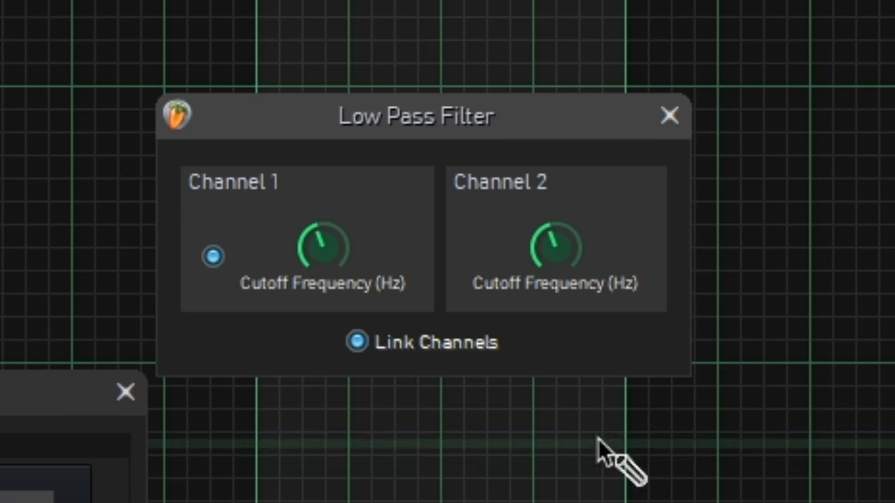
left_click(476, 83)
key("space")
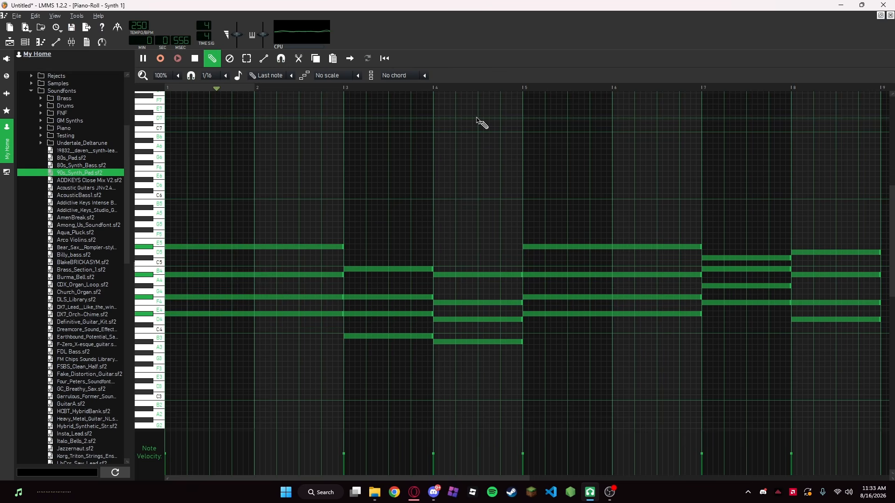
scroll(520, 233, "down", 1, "ctrl")
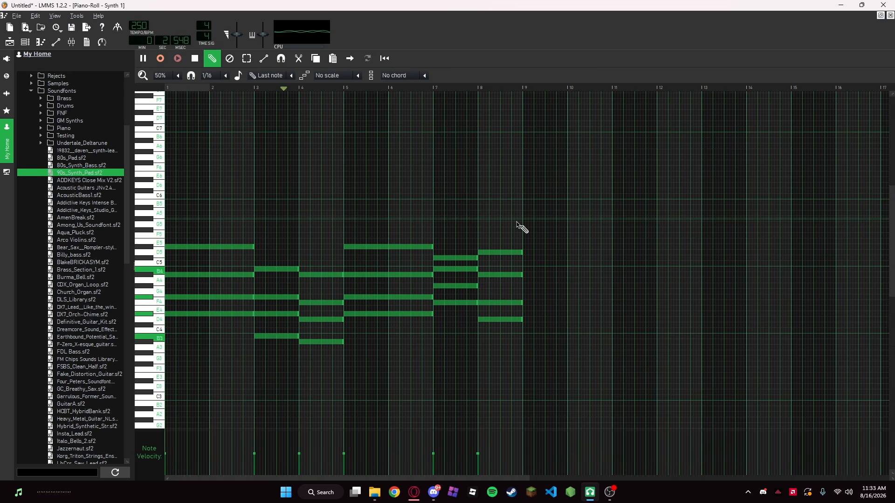
scroll(520, 227, "down", 2)
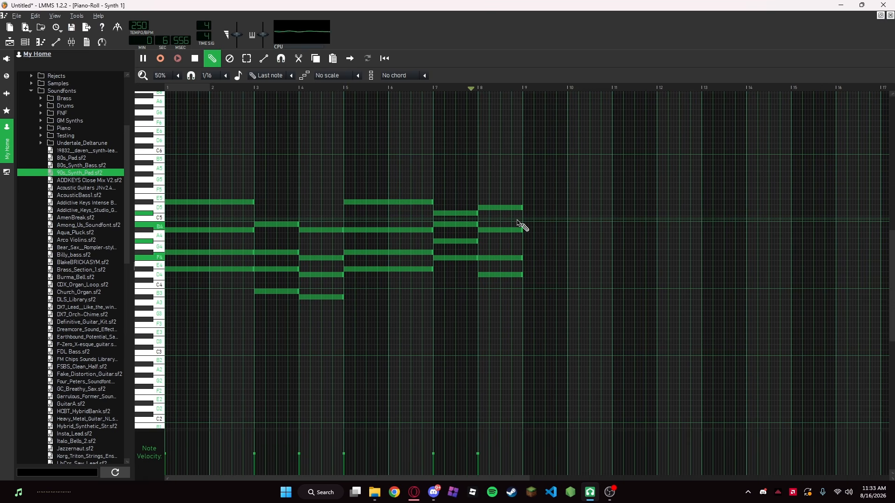
key("space")
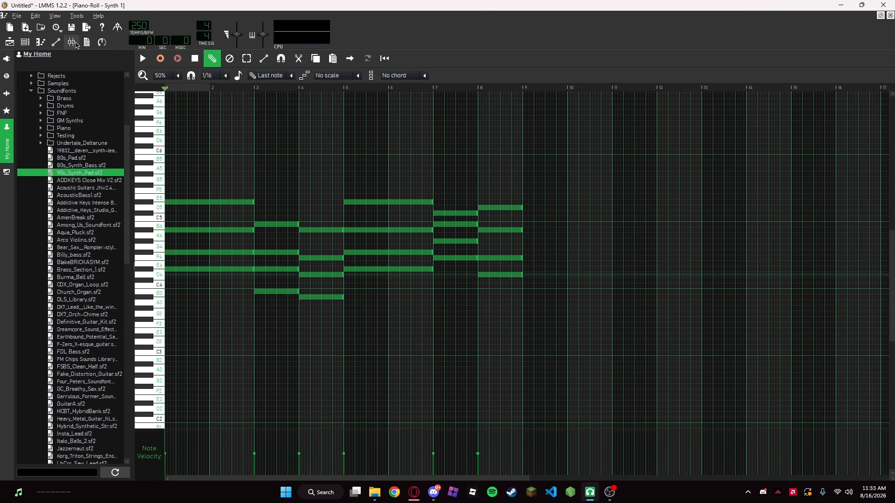
Step: Add two Equalizer effects to the Synth 1 mixer channel, searching the effects for "eq"
left_click(74, 43)
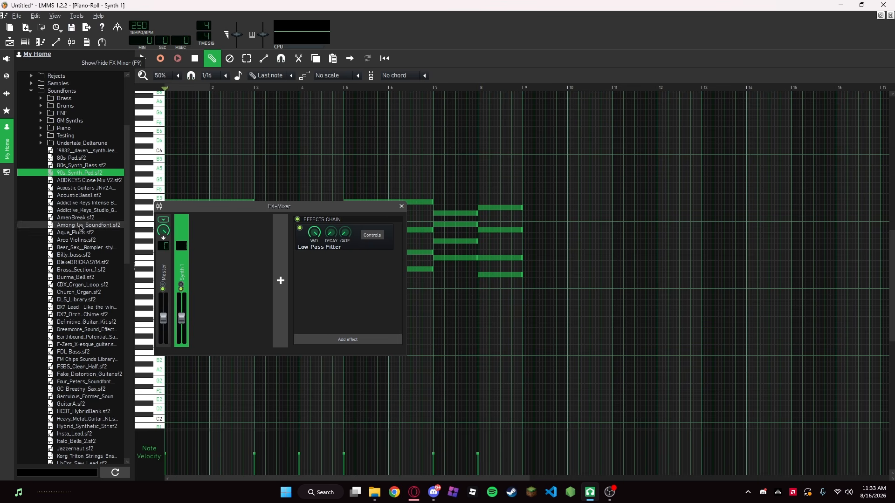
left_click(347, 339)
type("eq")
double_click(350, 247)
left_click(347, 340)
type("eq")
double_click(347, 246)
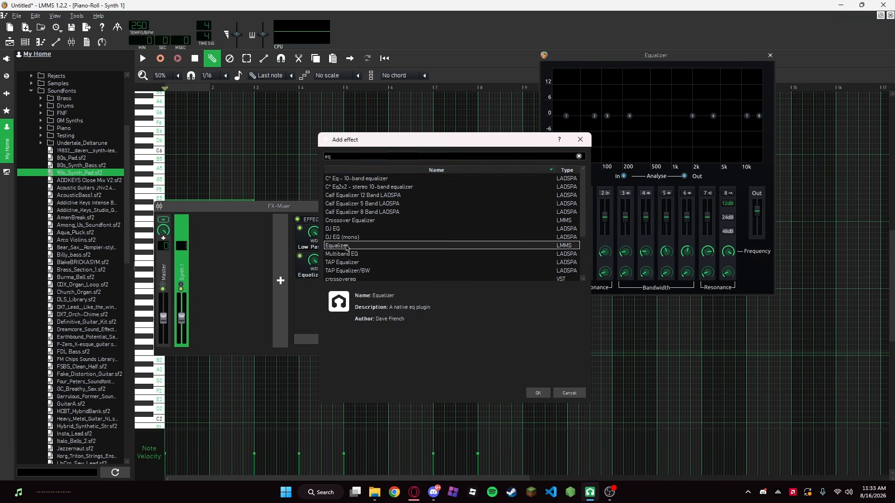
Step: Arrange the two Equalizer windows side by side and boost the mid frequencies in one of them
left_click_drag(667, 57, 483, 158)
left_click(793, 242)
left_click_drag(794, 244, 744, 150)
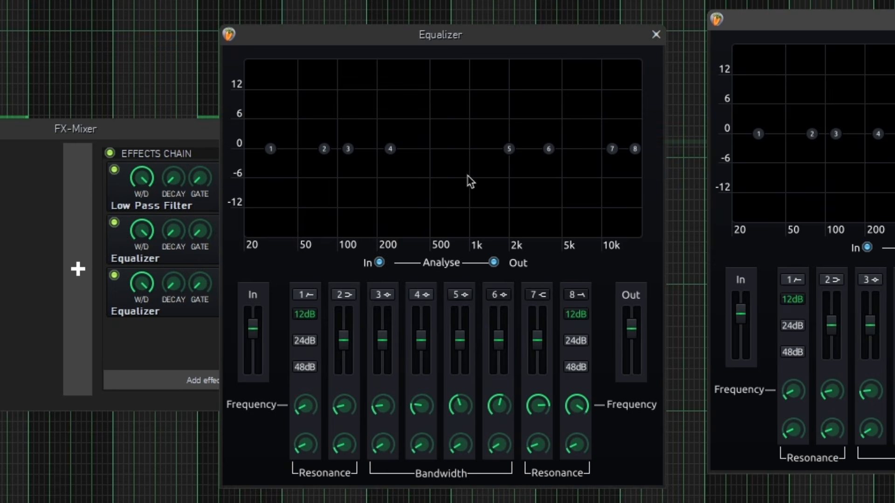
mouse_move(549, 151)
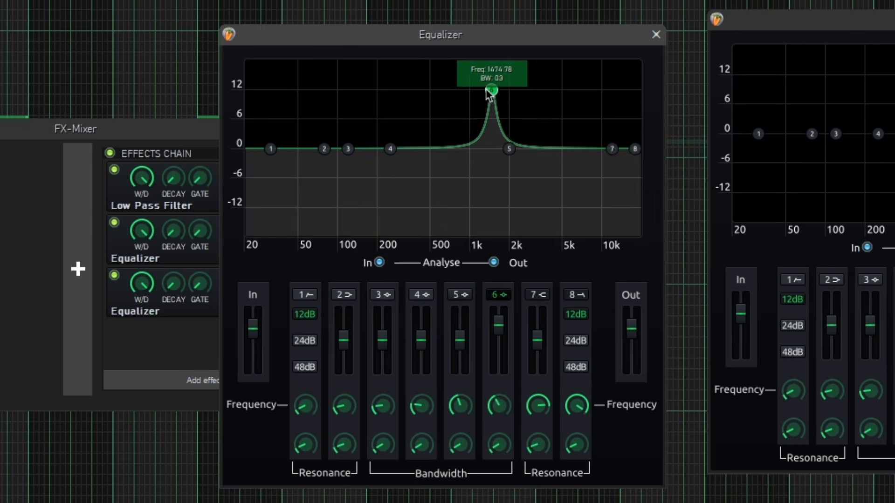
left_click_drag(490, 90, 461, 104)
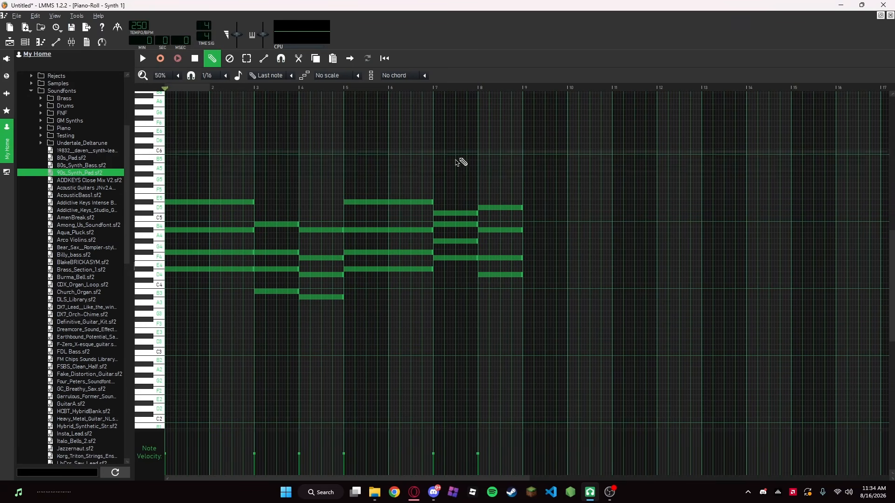
key("space")
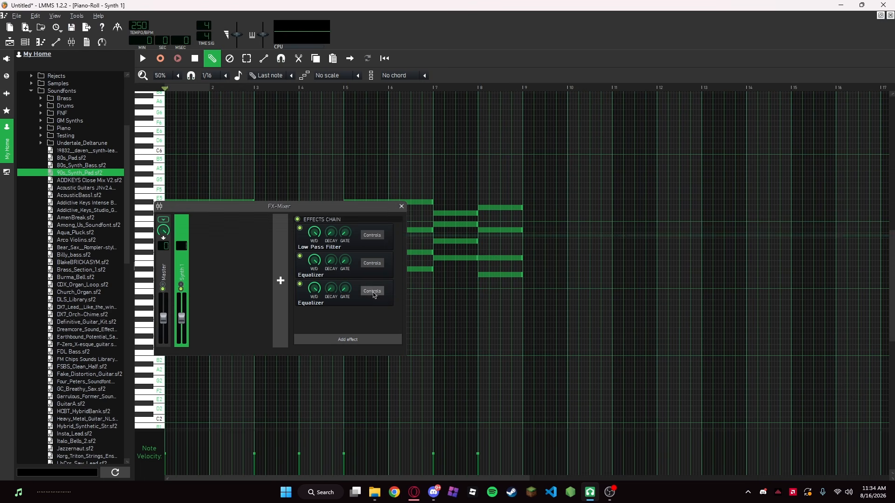
Step: Shape the second Equalizer with boosts at about 200 and 500 Hz and a high cut near 5 kHz, and play the progression
left_click(373, 291)
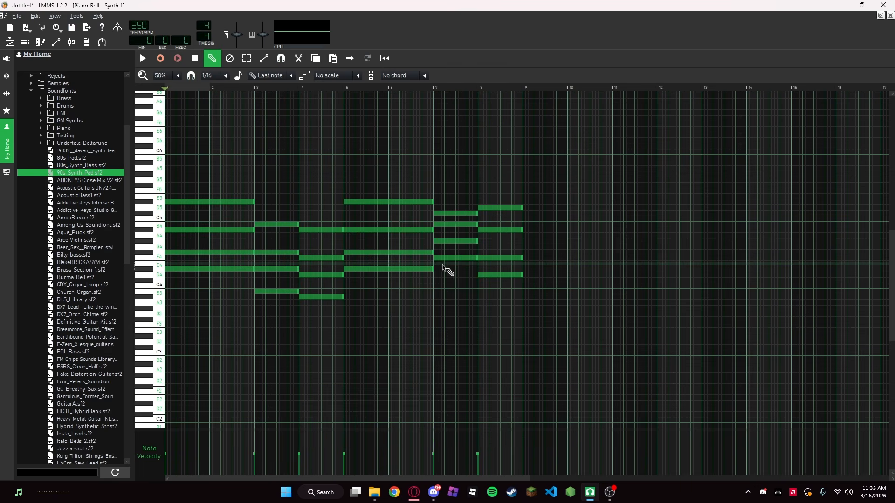
key("space")
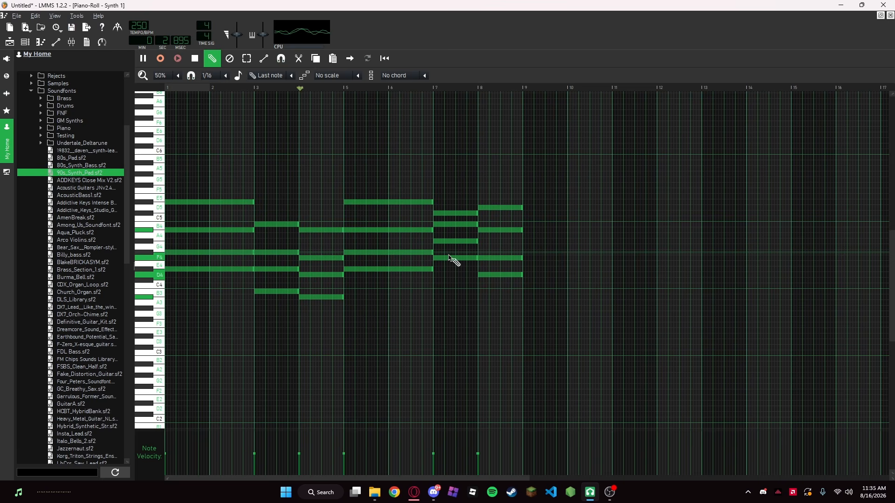
key("space")
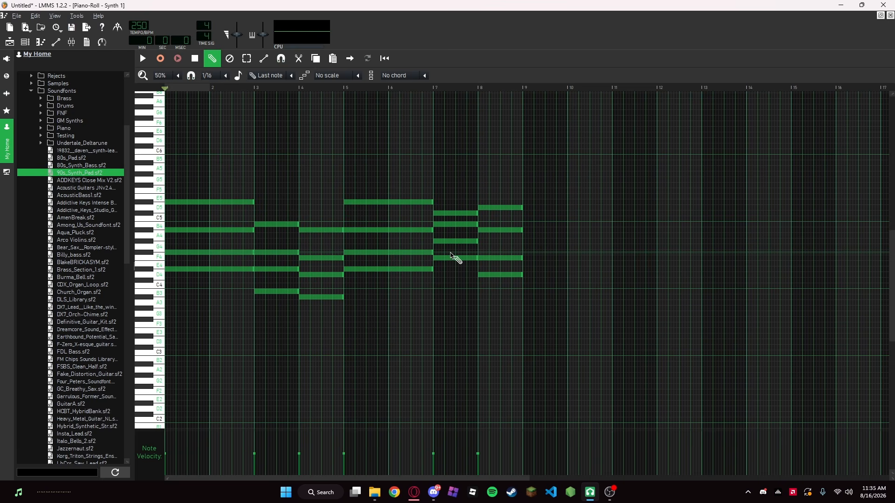
Step: Add the C* Plate2x2 reverb to the Synth 1 mixer channel, searching the effects for "c* plate"
left_click(71, 42)
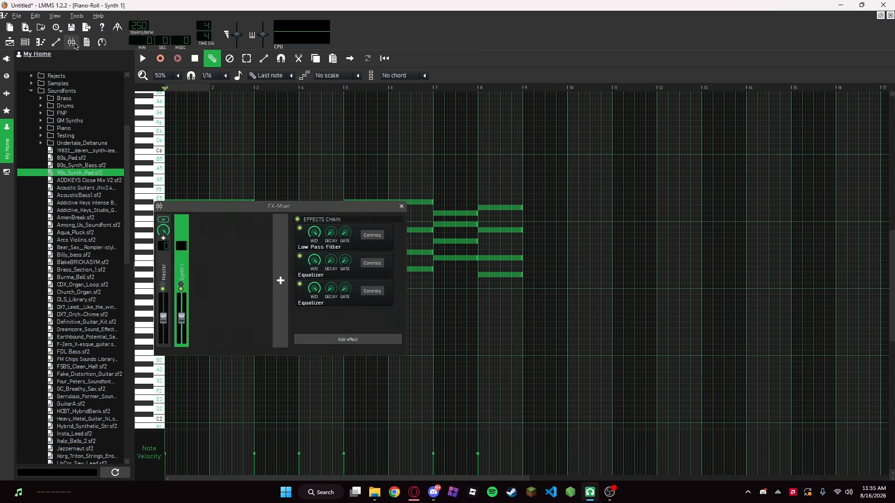
left_click(336, 342)
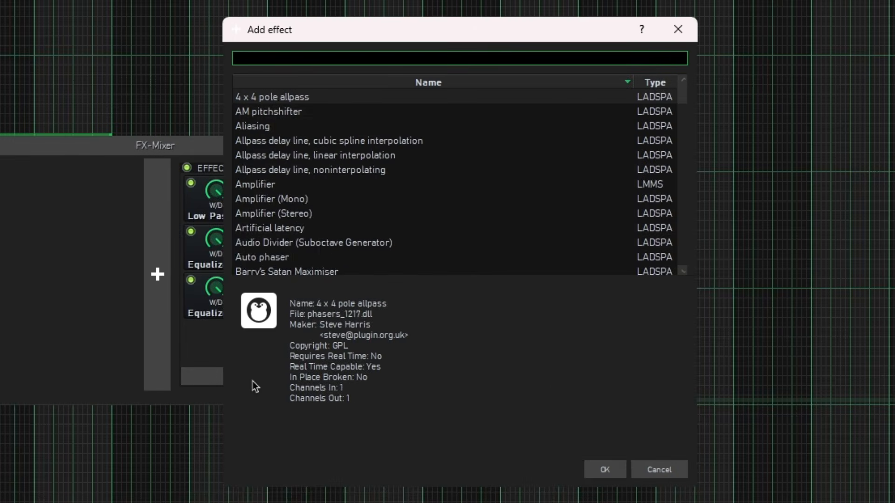
type("c* plate")
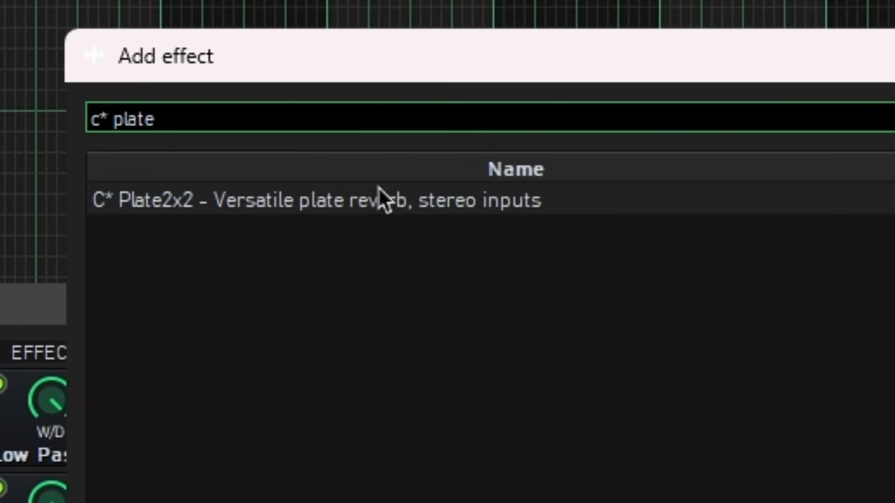
double_click(366, 97)
Step: Raise the bandwidth of the C* Plate2x2 reverb and play back the progression
mouse_move(495, 92)
left_mouse_down()
mouse_move(480, 172)
mouse_move(506, 90)
left_mouse_up()
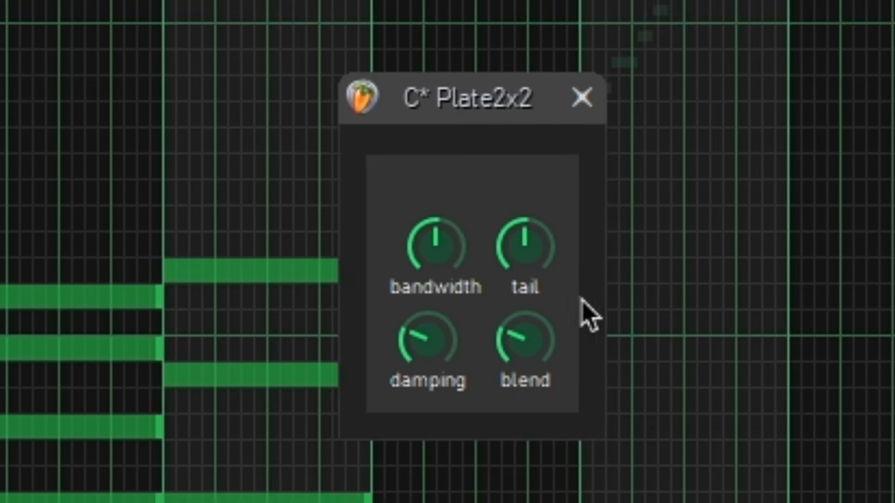
left_click_drag(437, 255, 436, 191)
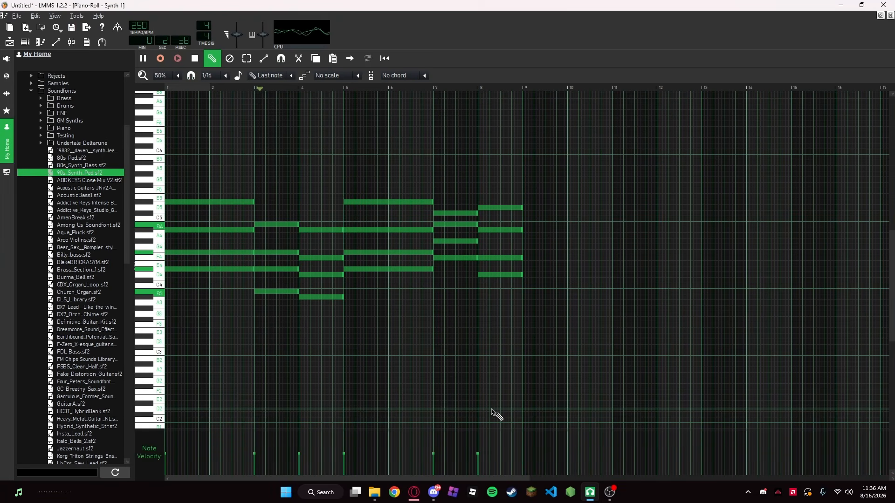
key("space")
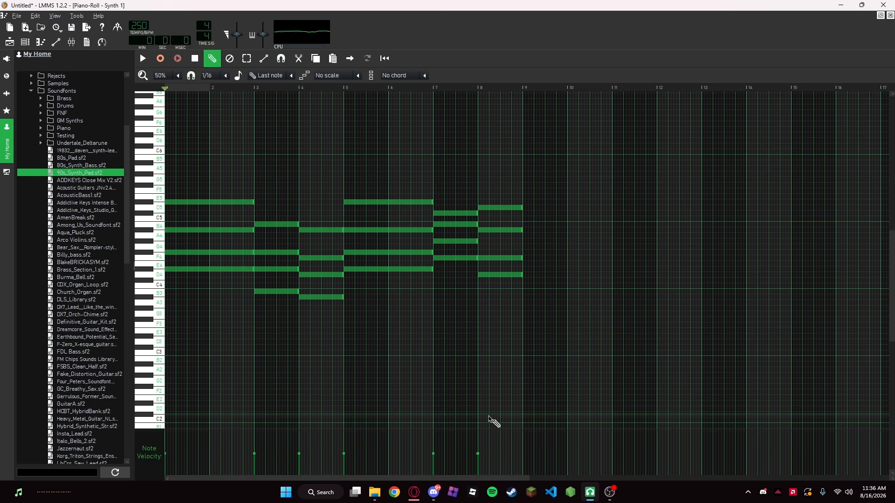
Step: Add the Calf Reverb LADSPA effect to the Synth 1 mixer channel, searching the effects for "calf rever"
key("F9")
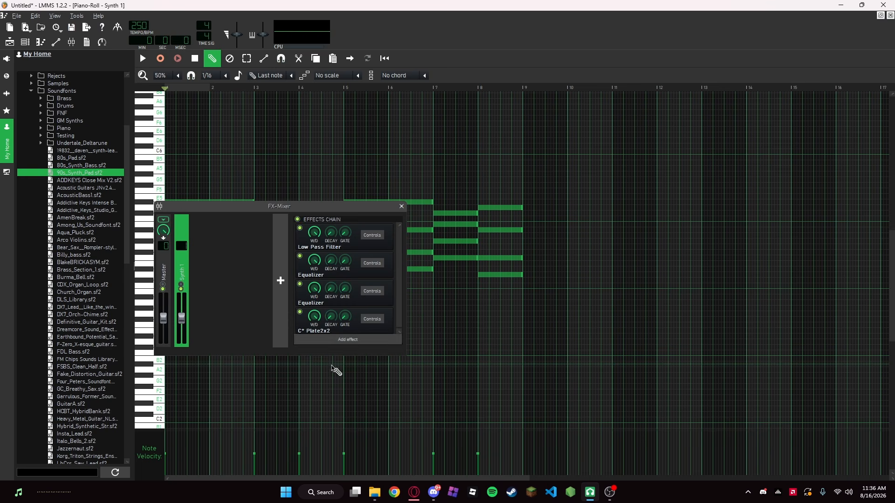
left_click(362, 340)
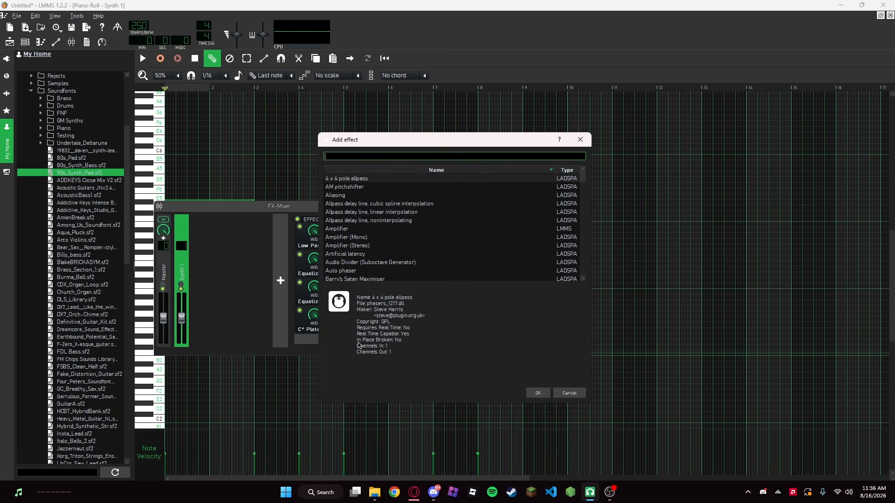
type("calf rever")
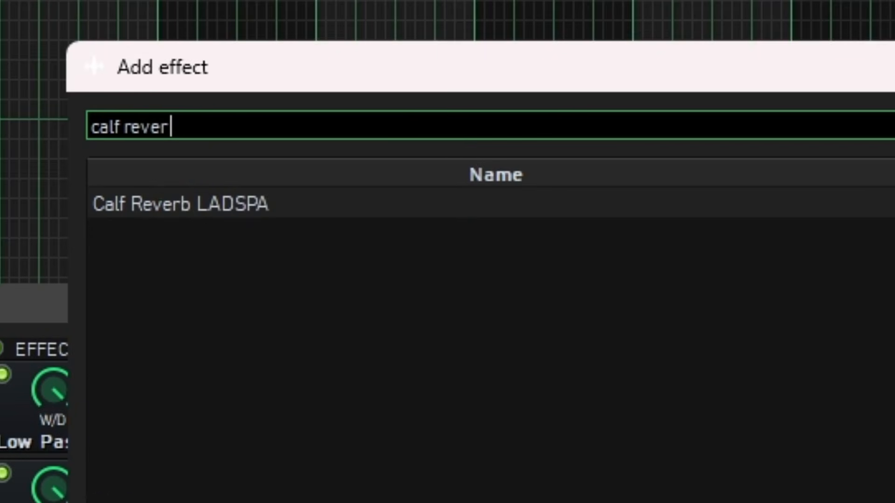
key("Return")
Step: Adjust the decay time of the Calf Reverb and play back the progression
scroll(332, 250, "up", 3)
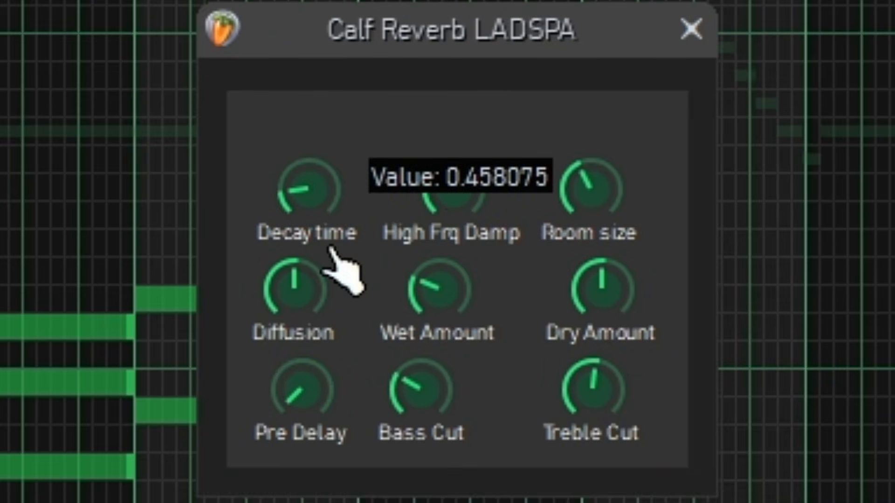
scroll(331, 249, "up", 6)
scroll(326, 223, "down", 6)
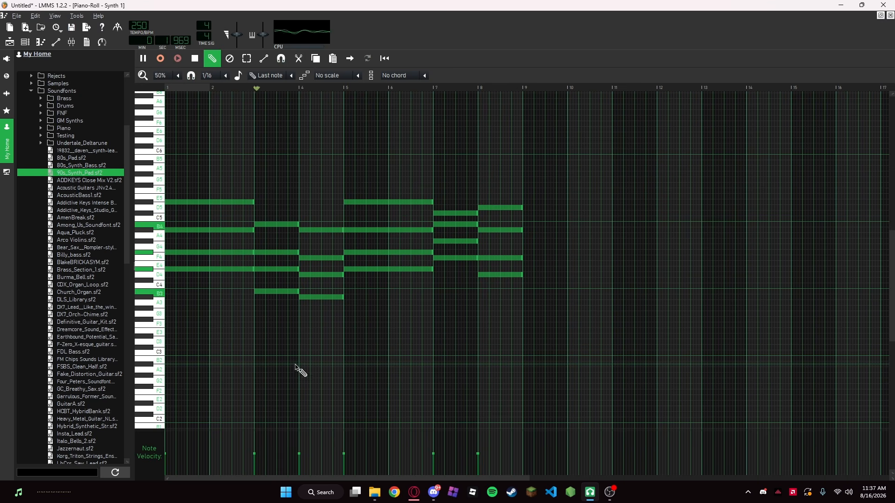
key("space")
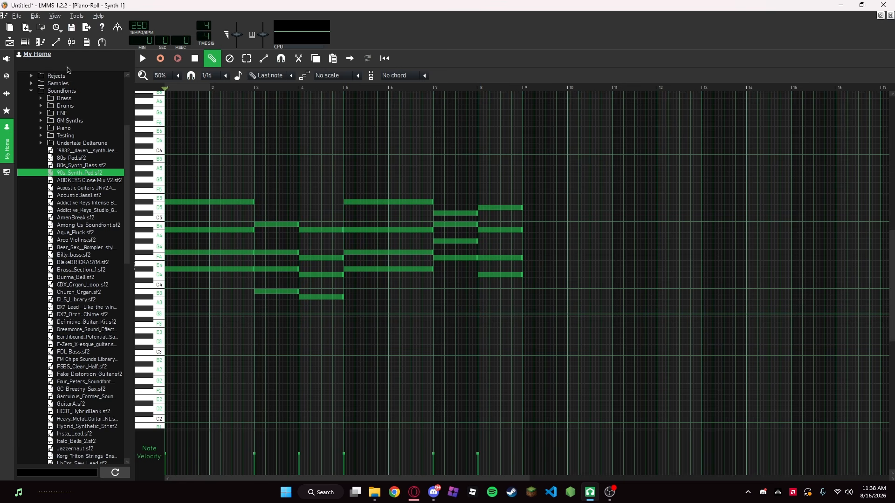
Step: Add the Amplifier effect to the Synth 1 mixer channel
left_click(71, 43)
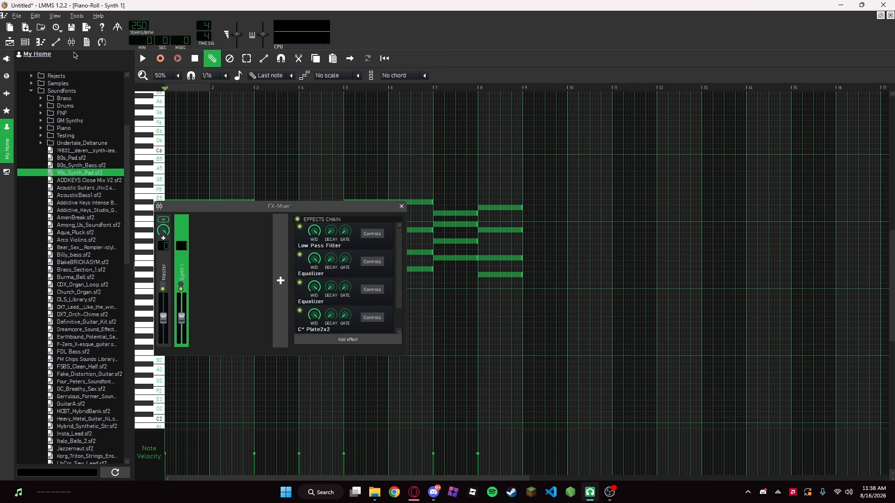
left_click(344, 340)
double_click(343, 188)
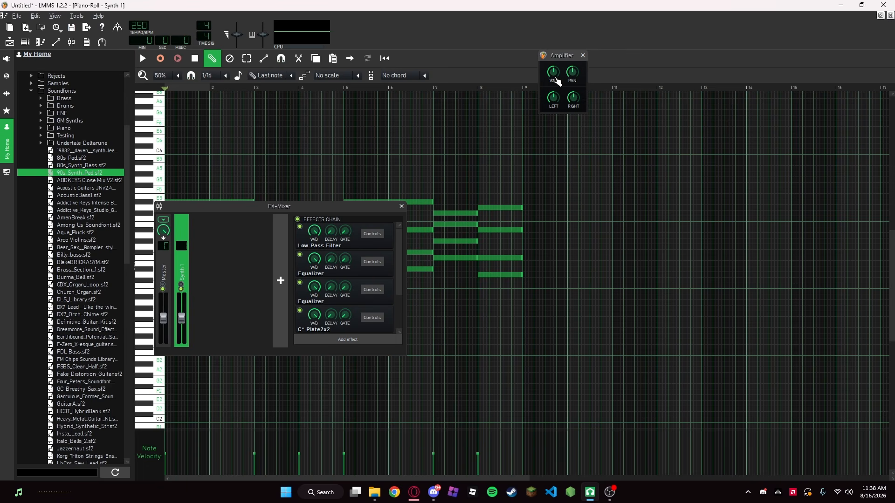
Step: Set the Amplifier's volume to 160
left_click_drag(563, 77, 557, 48)
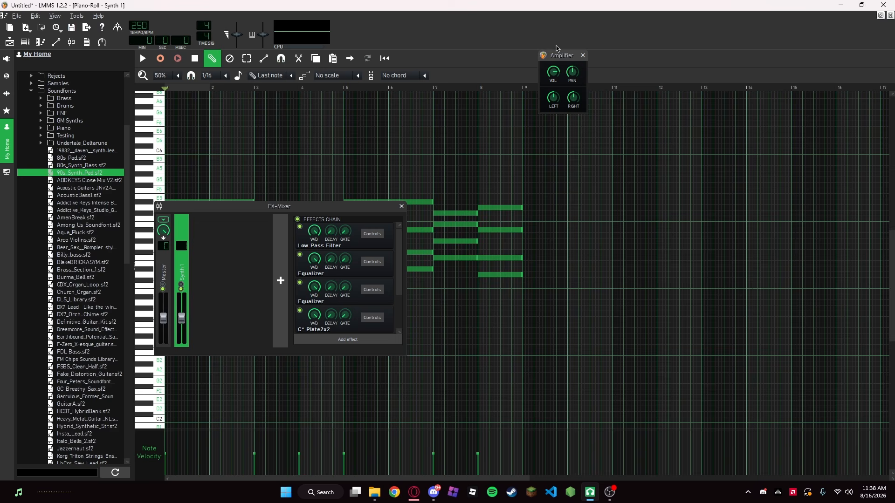
double_click(555, 73)
type("160")
key("Return")
right_click(453, 329)
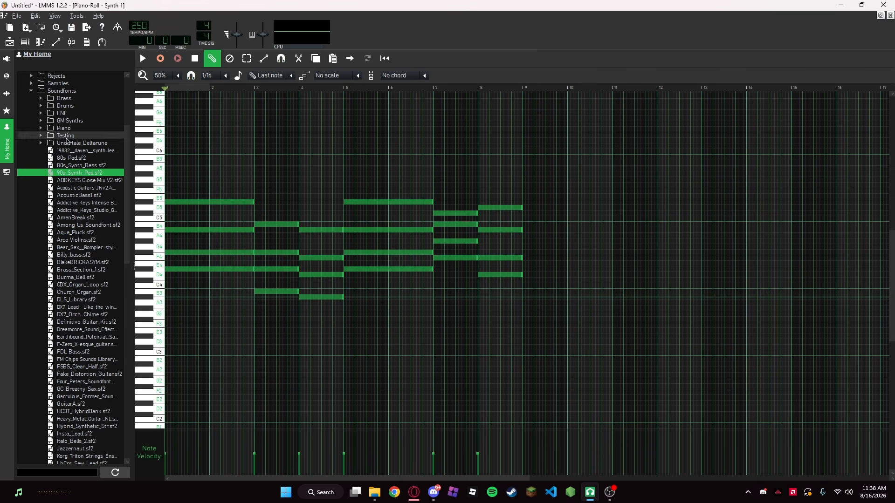
Step: Add the LMMS Bitcrush effect to the Synth 1 channel, raising its stereo amount and lowering its frequency
left_click(71, 42)
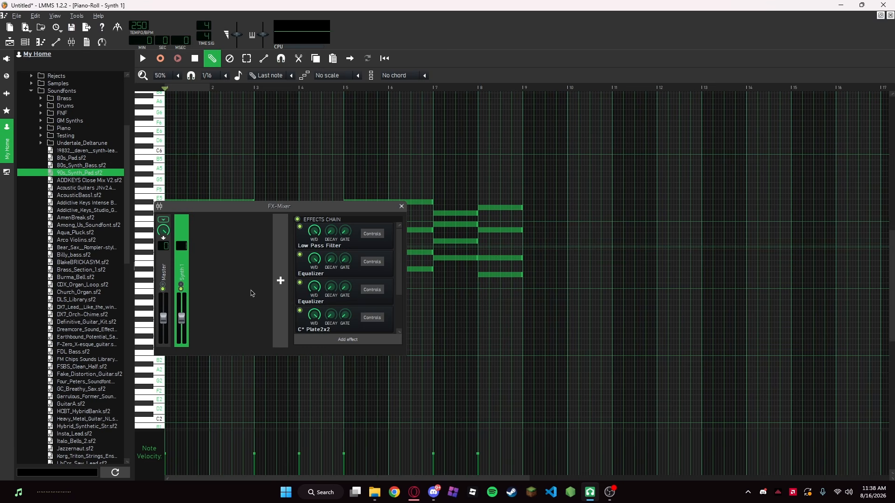
left_click(333, 338)
type("bit")
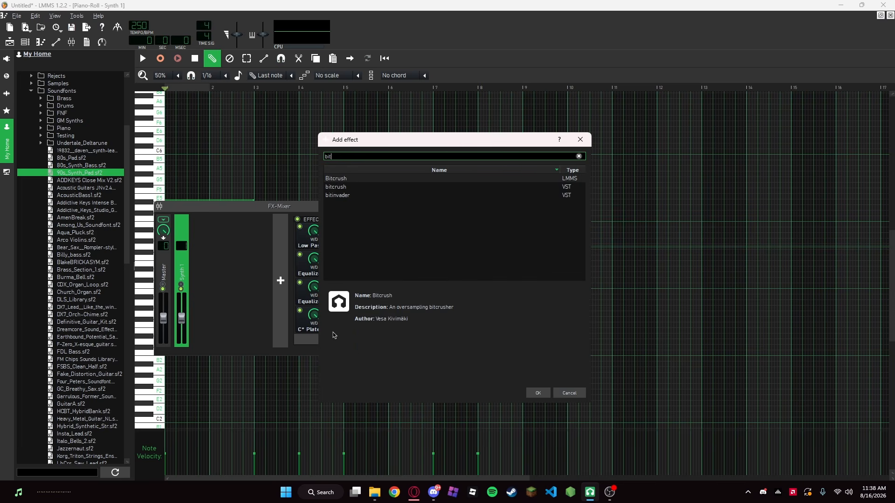
double_click(344, 177)
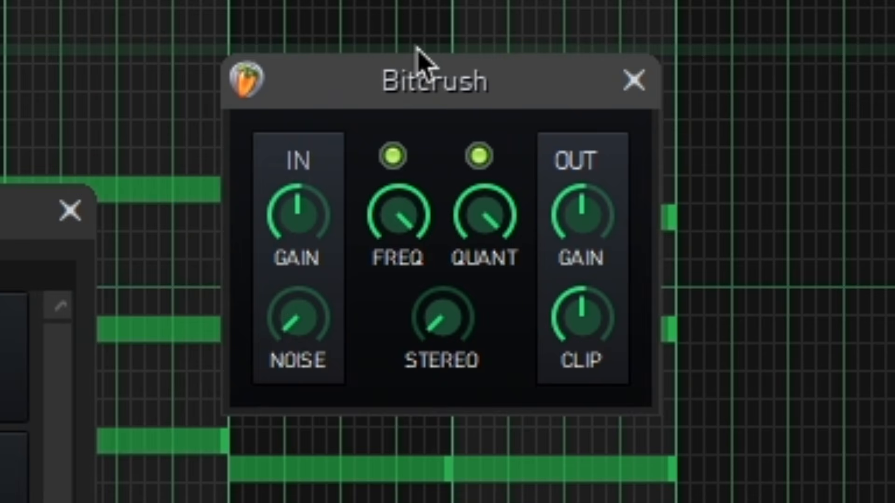
left_click_drag(457, 357, 399, 1)
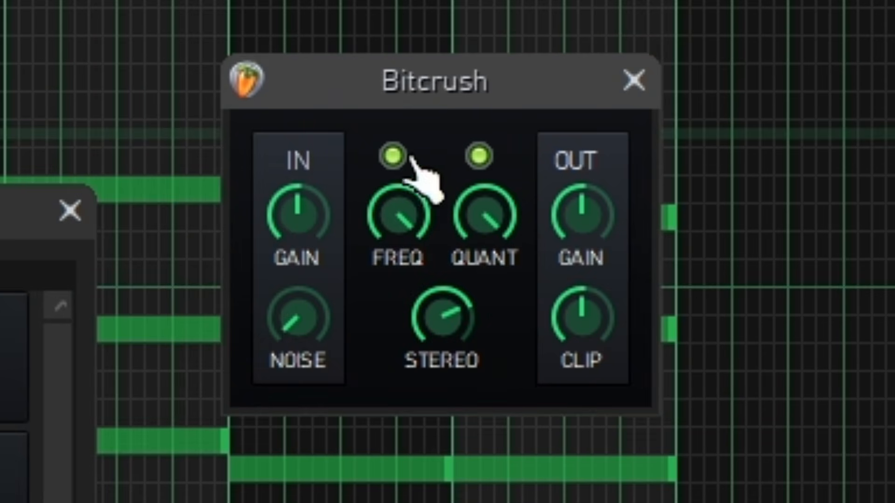
left_click_drag(406, 216, 412, 347)
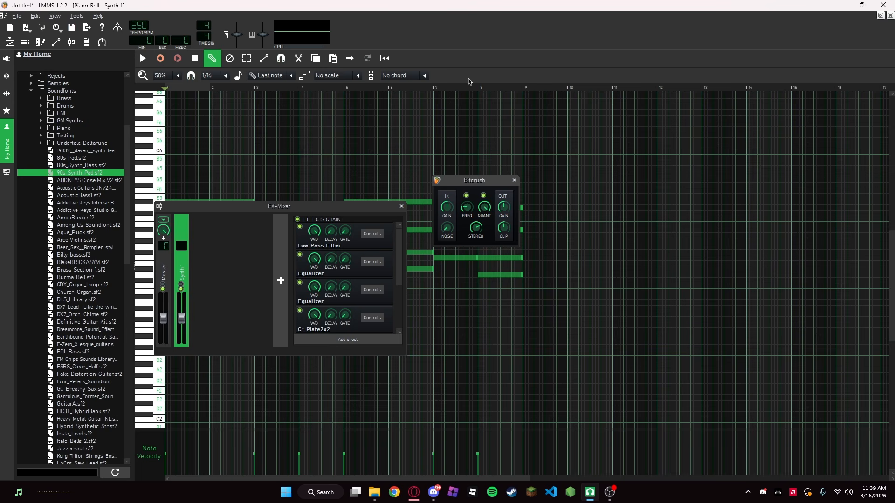
Step: Play back the chord progression with the Bitcrush effect applied
left_click(469, 81)
key("space")
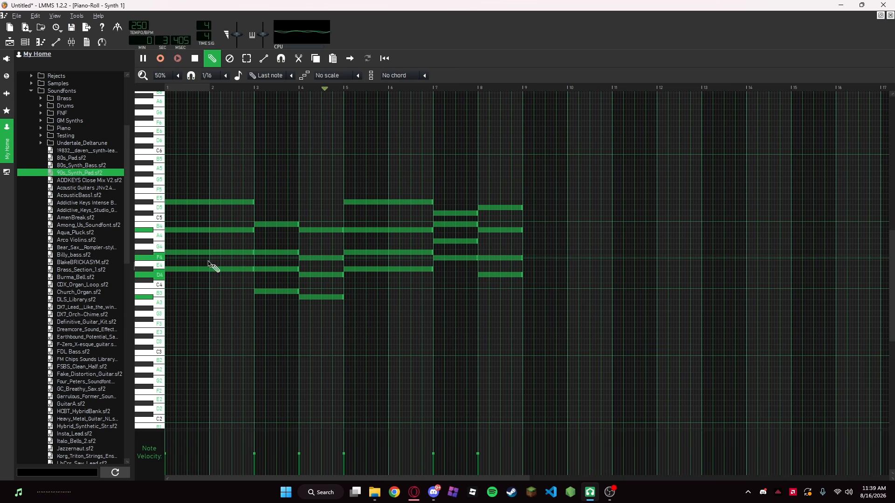
key("space")
Step: Set the Bitcrush sample rate on the Synth 1 channel to 14661 Hz and play back the progression
left_click(71, 42)
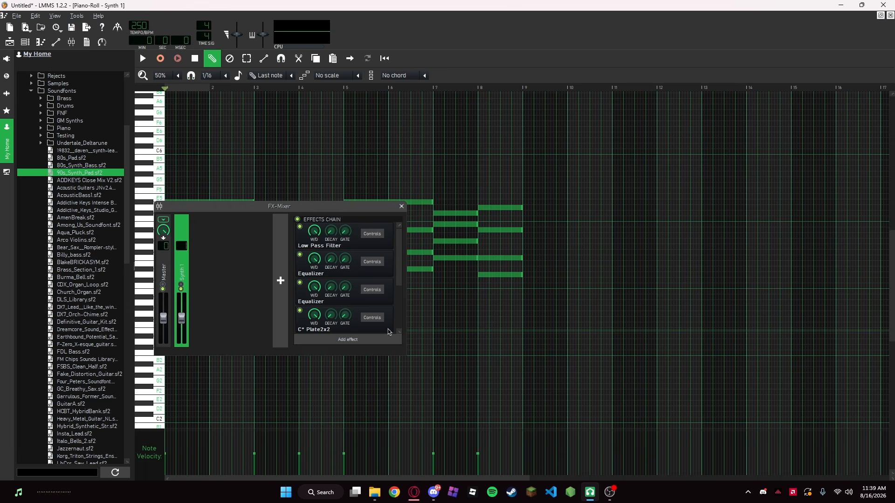
scroll(388, 331, "down", 3)
left_click(373, 319)
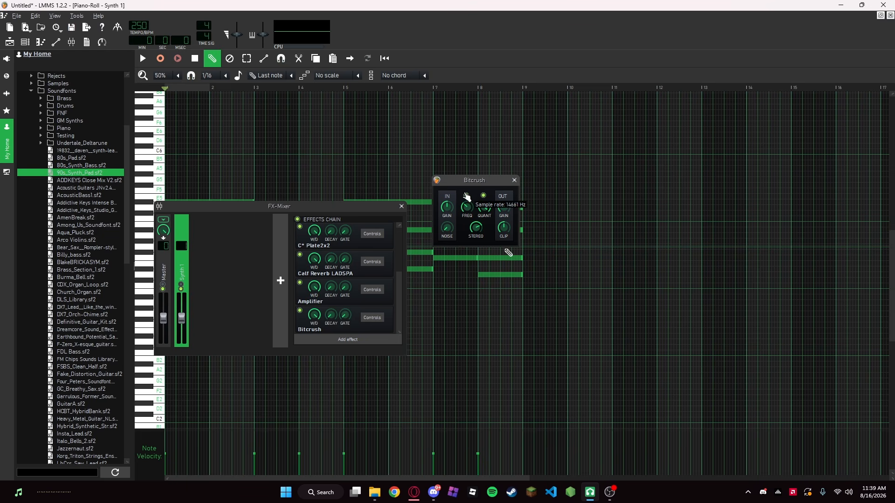
left_click(458, 77)
key("space")
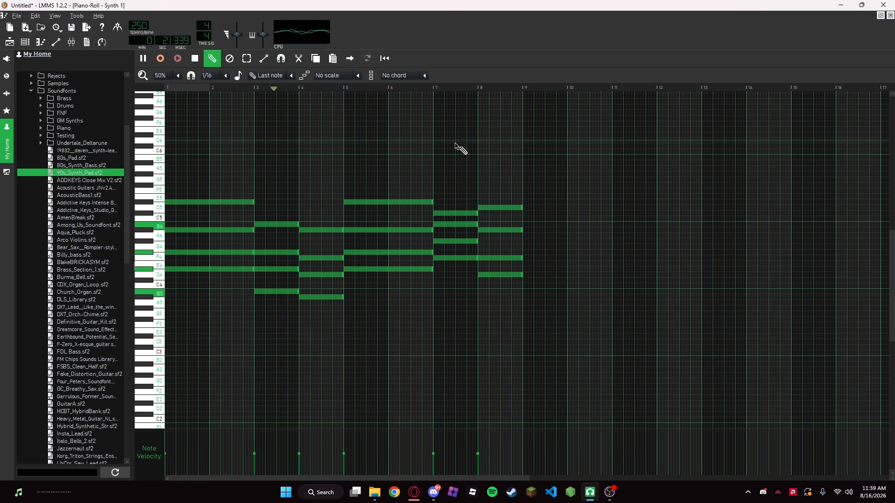
key("space")
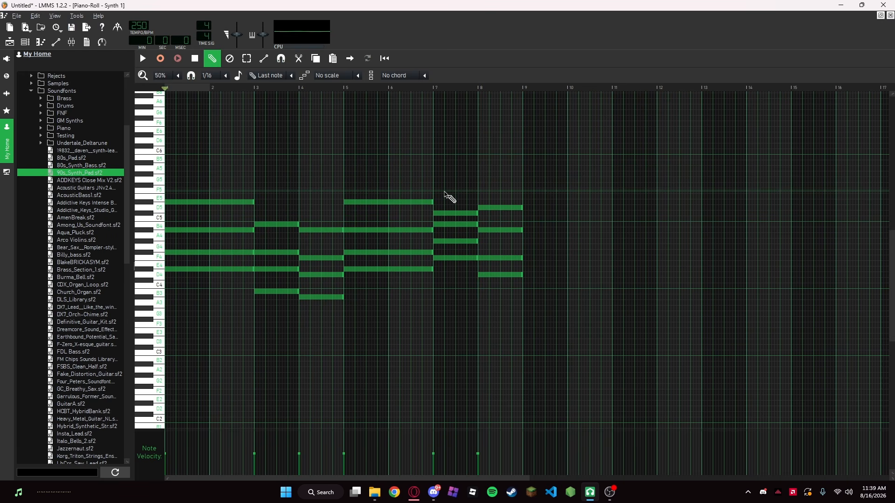
Step: Lower the Bitcrush's stereo amount and play back the progression
key("F9")
left_click_drag(478, 230, 473, 262)
left_click(434, 74)
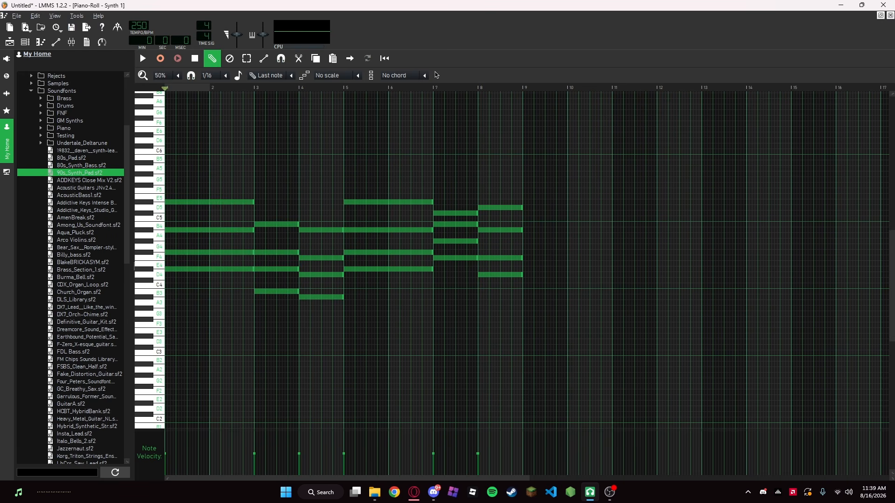
key("space")
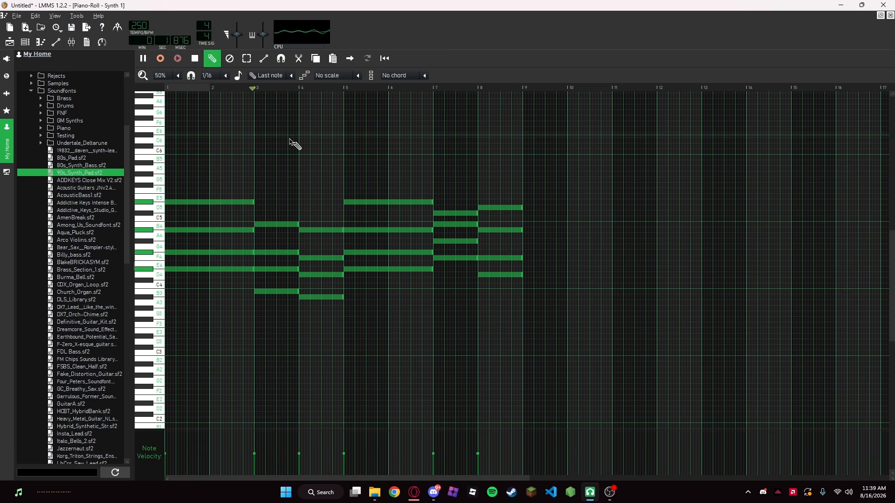
key("space")
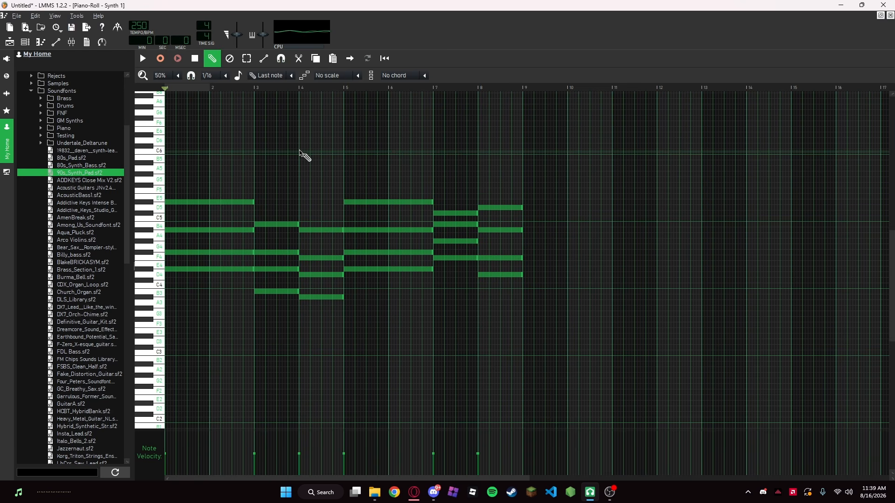
Step: Readjust the Bitcrush frequency on the Synth 1 channel and audition the progression
left_click(72, 42)
scroll(371, 320, "down", 2)
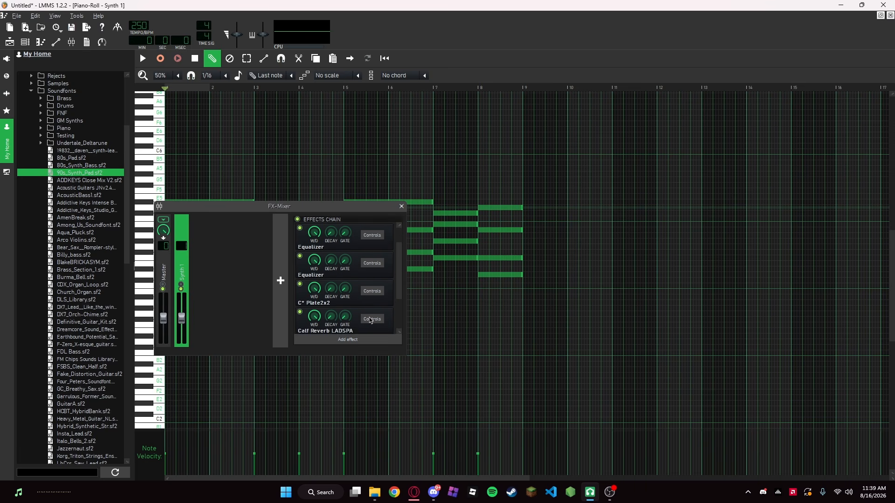
scroll(372, 321, "down", 2)
left_click(372, 319)
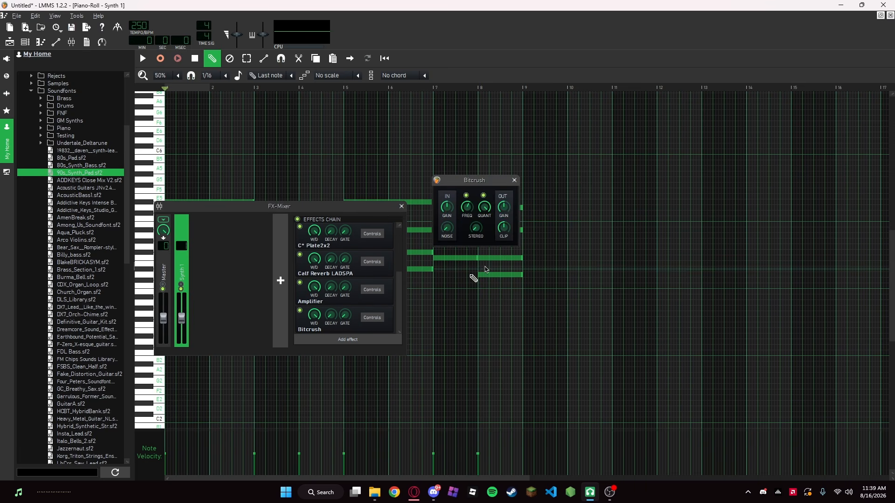
left_click(459, 80)
key("space")
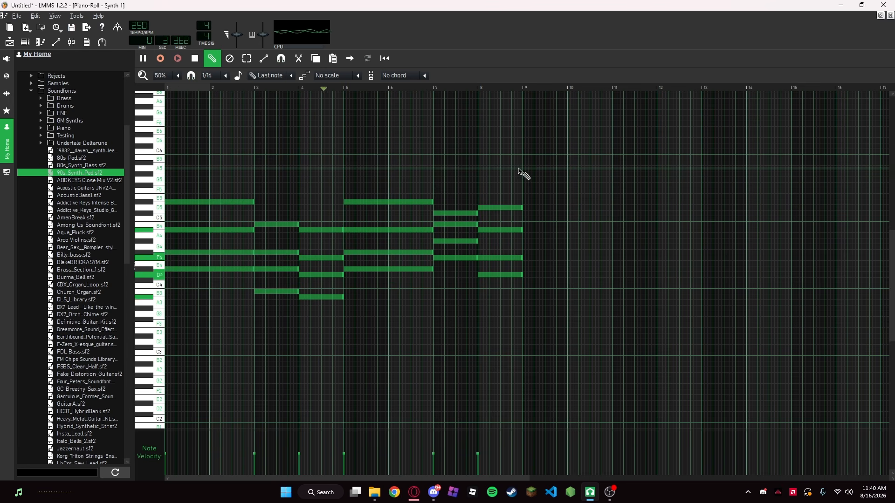
key("space")
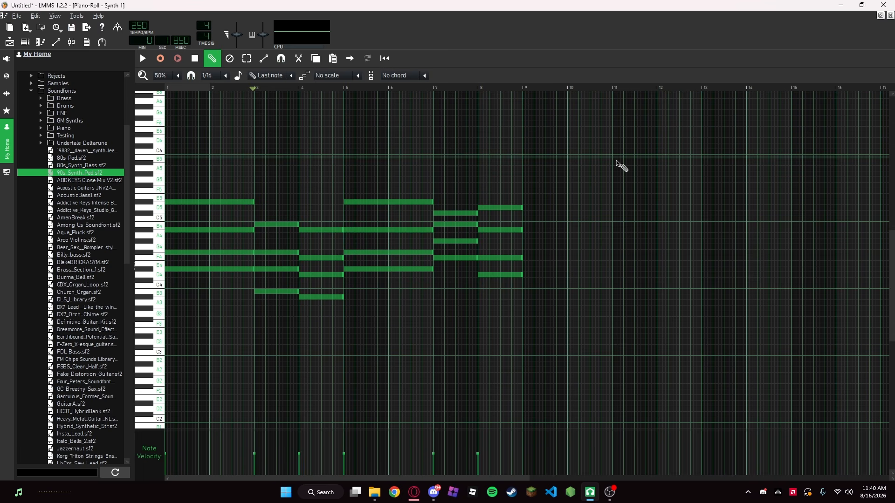
key("space")
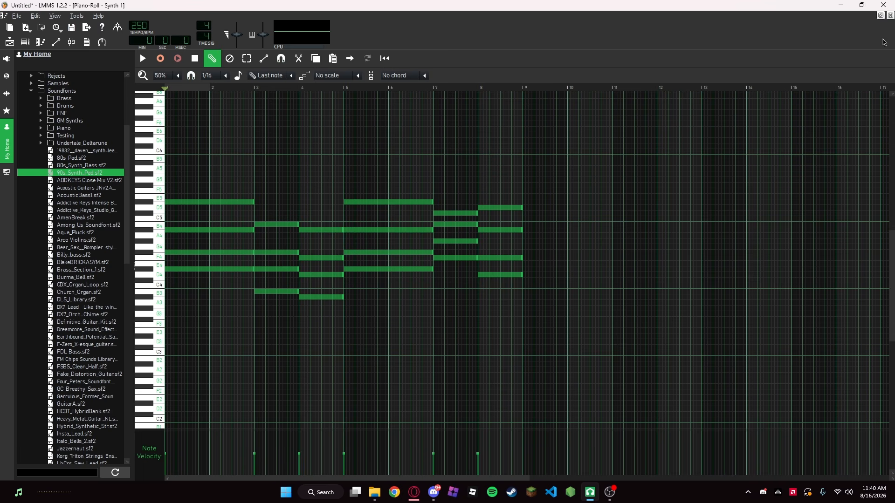
Step: Return to the Song-Editor and add an automation track below Synth 1
left_click(890, 16)
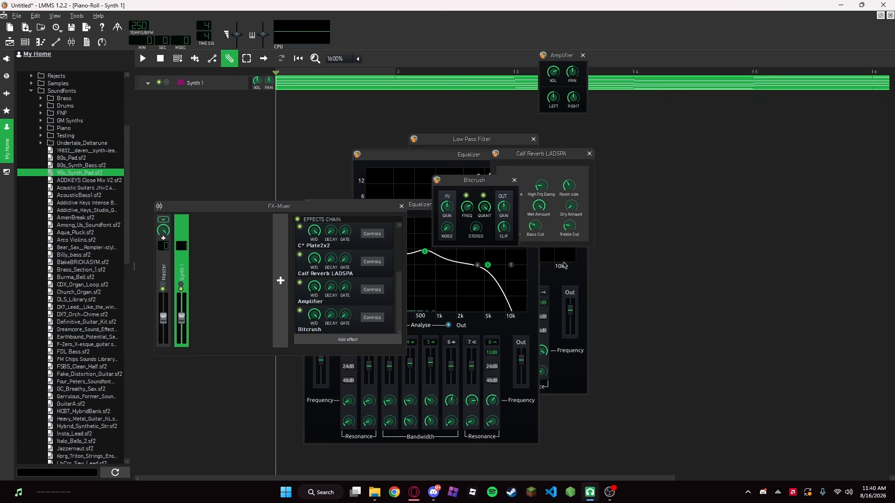
scroll(428, 166, "down", 1, "ctrl")
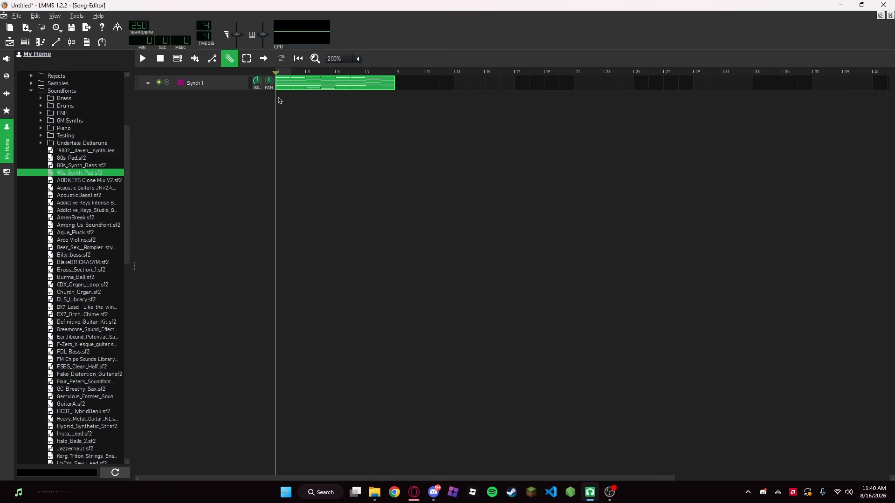
double_click(330, 85)
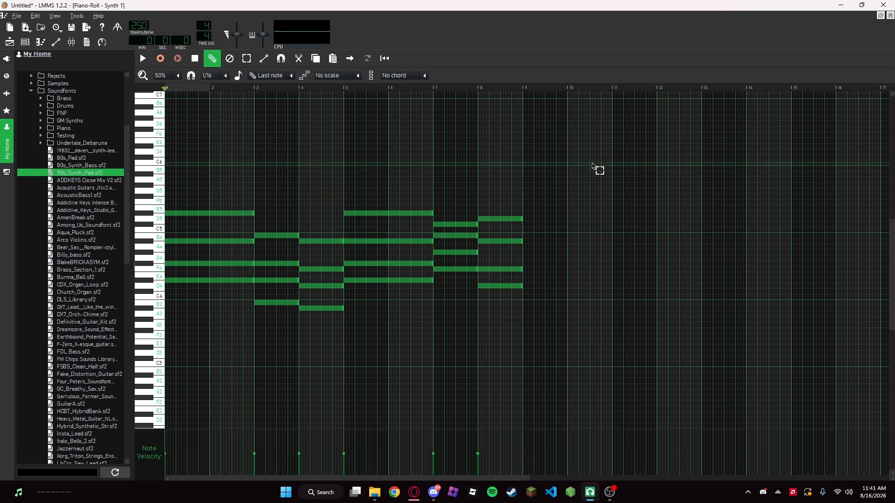
key("ctrl+a")
key("Escape")
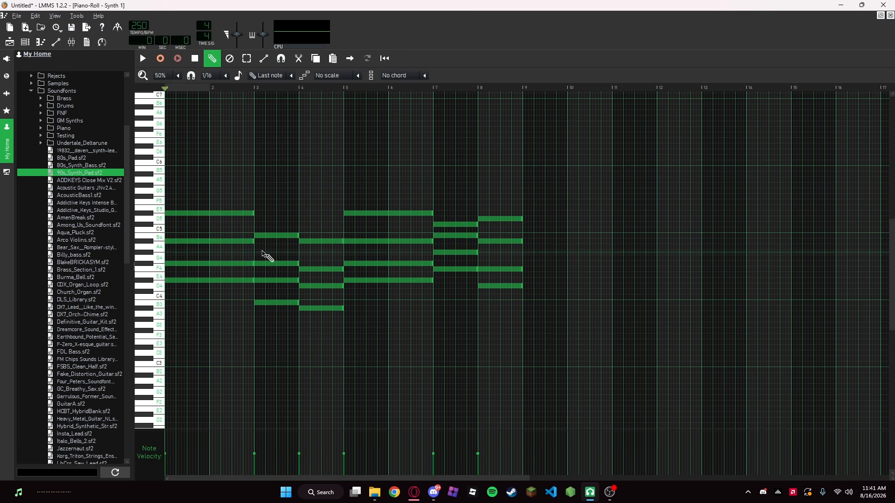
key("F5")
left_click(213, 58)
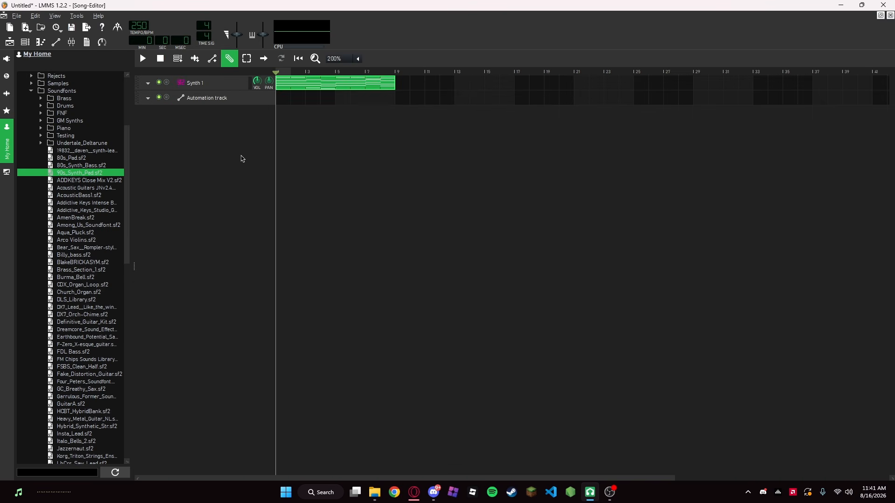
Step: Place a one-bar chord of E5, B4 and G4 in bar 1 of an empty Synth 1 pattern
key("F7")
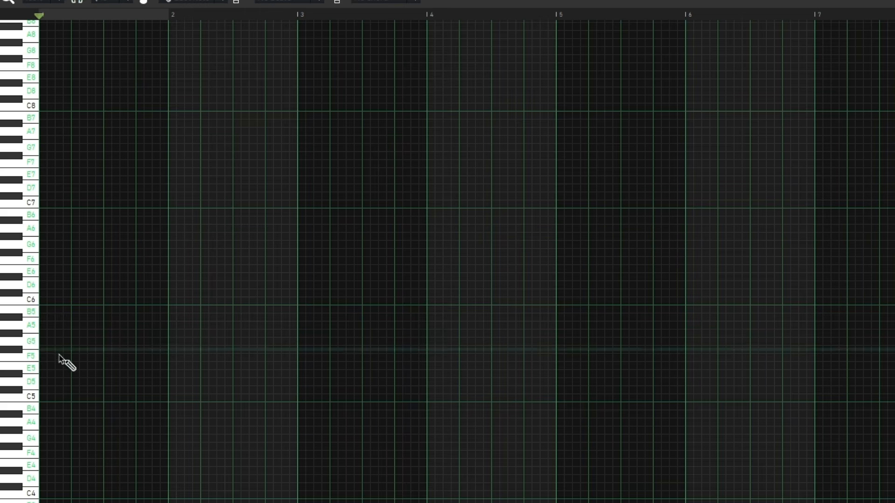
scroll(84, 352, "down", 8)
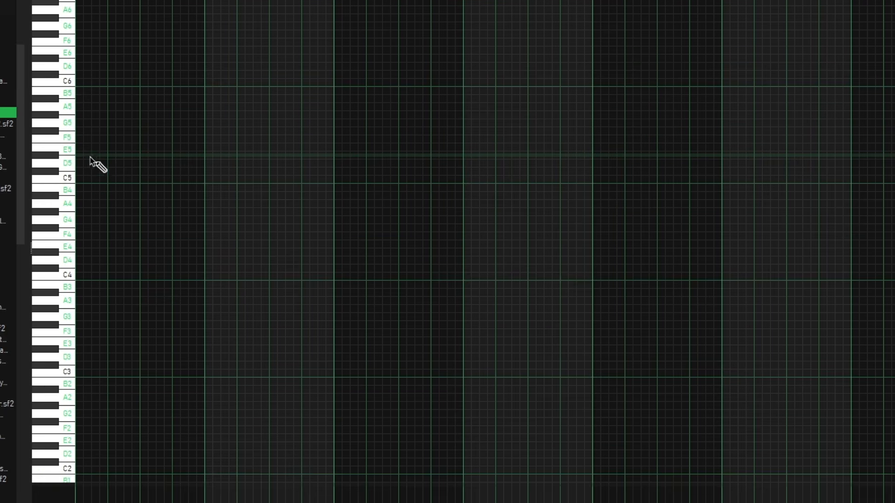
left_click(86, 149)
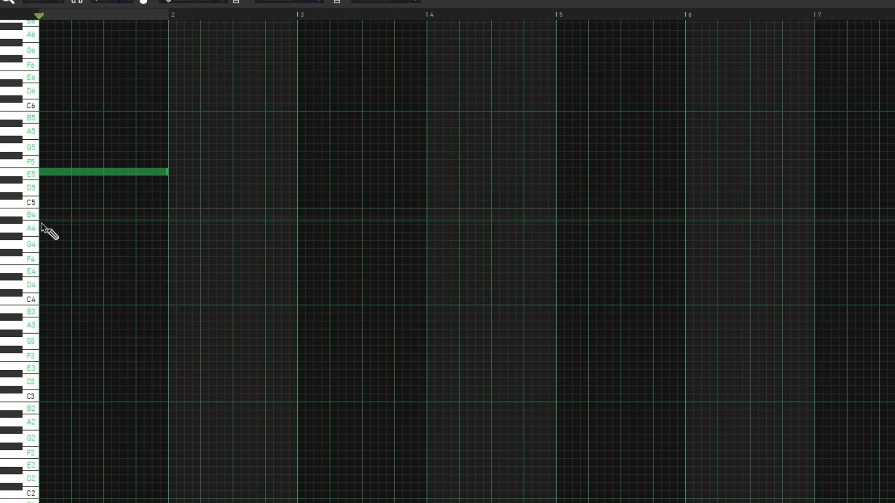
left_click(77, 190)
left_click(45, 245)
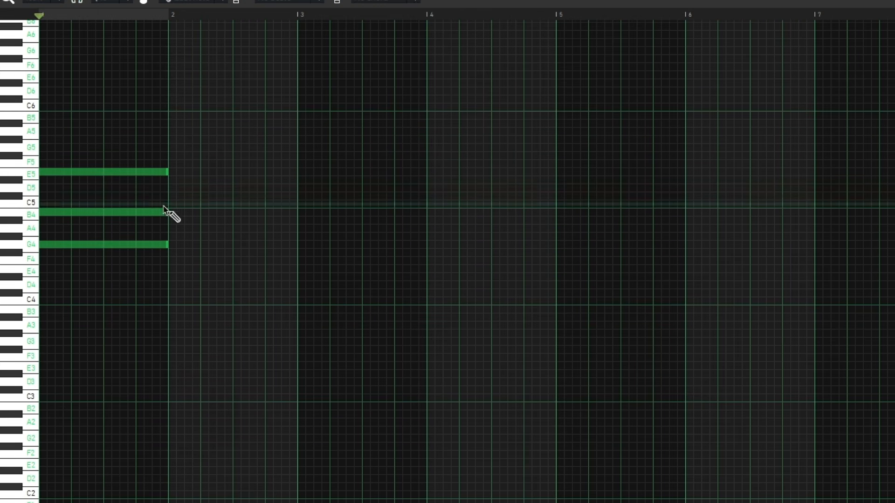
Step: Add a one-bar chord of D5, G#4 and F4 in bar 2 and play it back
left_click(171, 188)
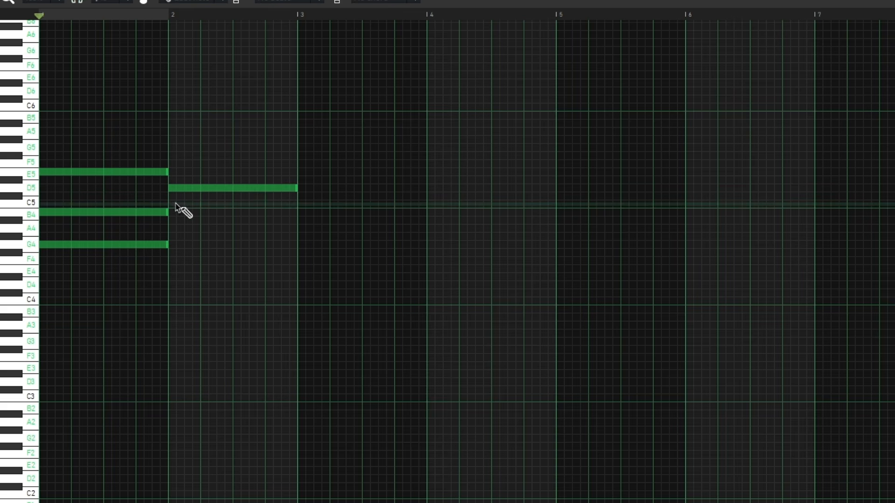
left_click(172, 236)
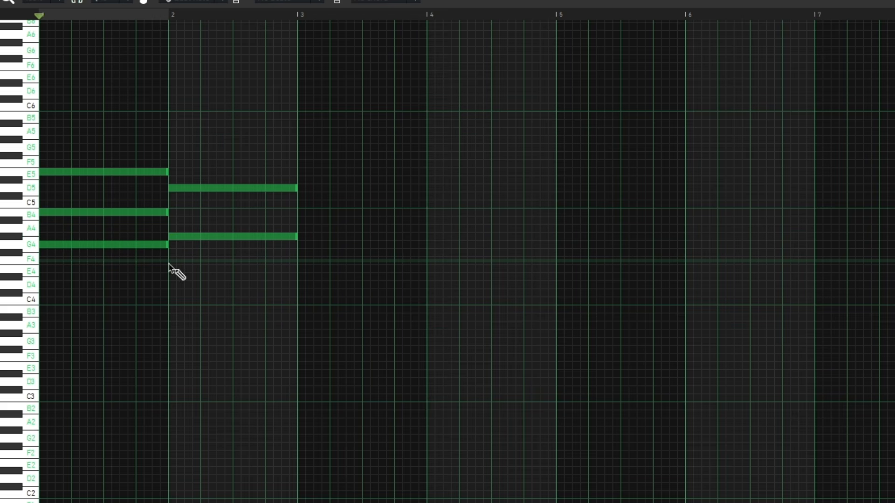
left_click(173, 261)
key("space")
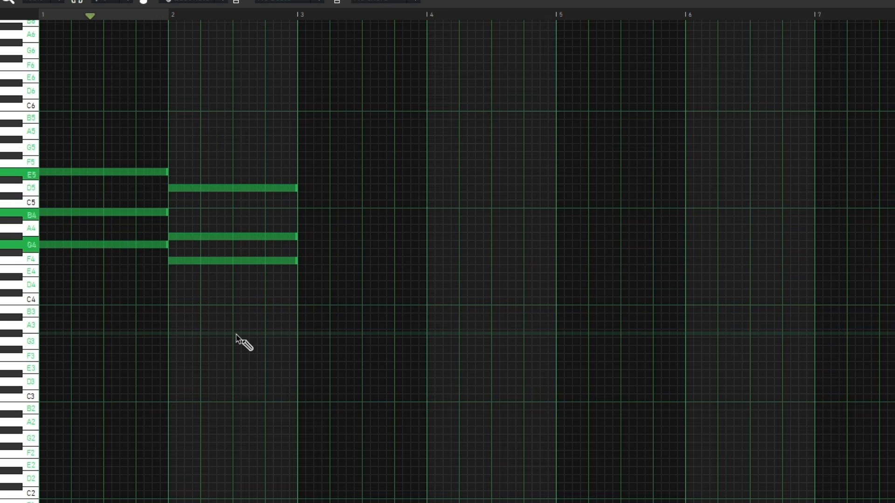
key("space")
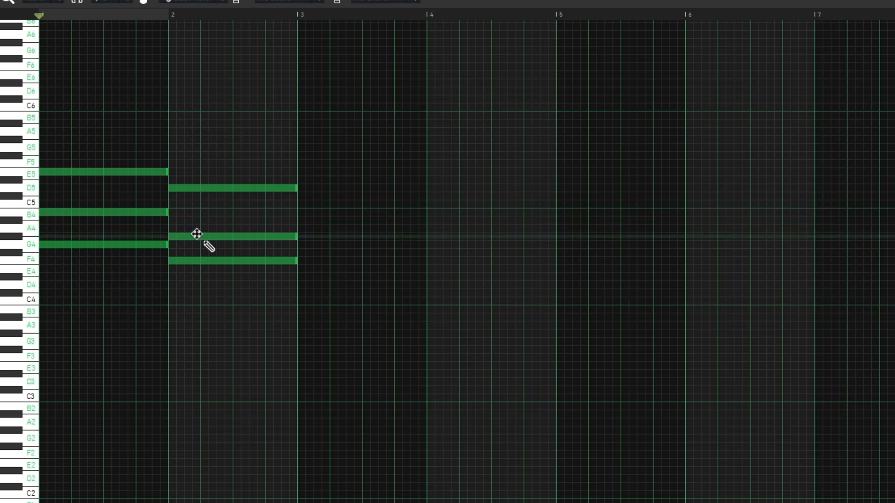
Step: Raise the two lower notes of the bar 2 chord one semitone to A4 and F#4, and play it back
left_click_drag(196, 235, 192, 260)
key("Up")
key("space")
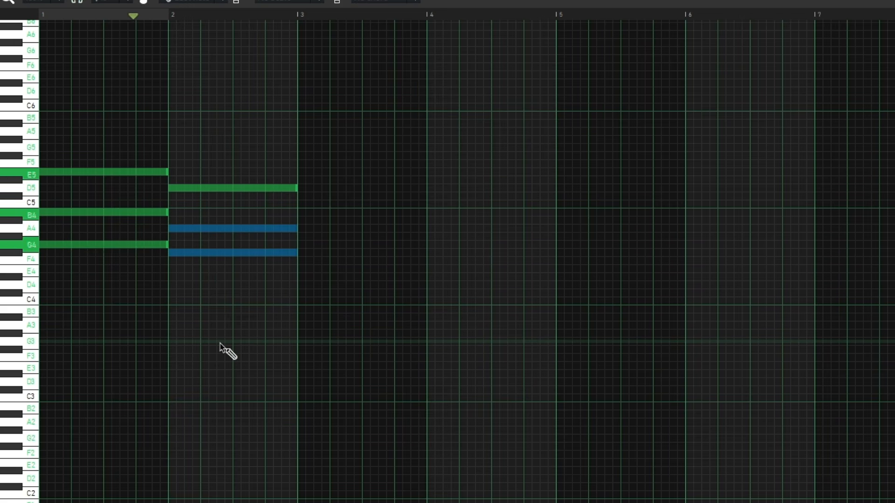
key("space")
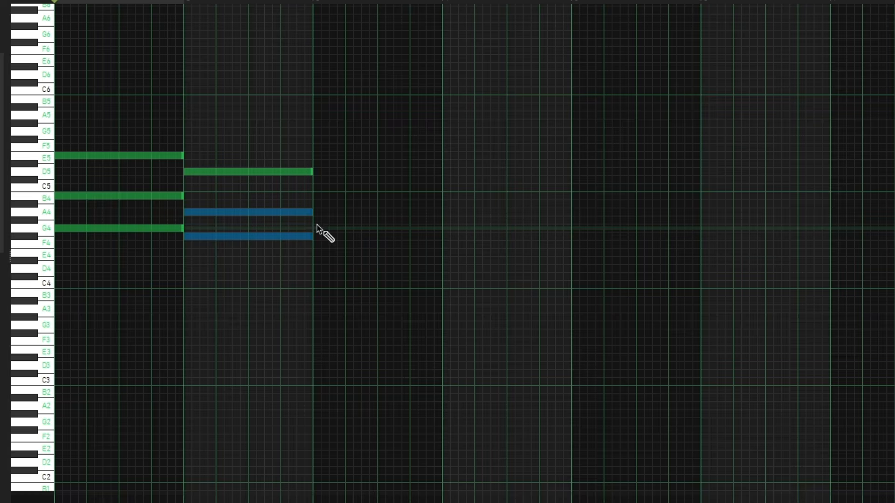
Step: Add a one-bar chord of C5, G4 and E4 in bar 3
left_click(316, 188)
left_click(317, 228)
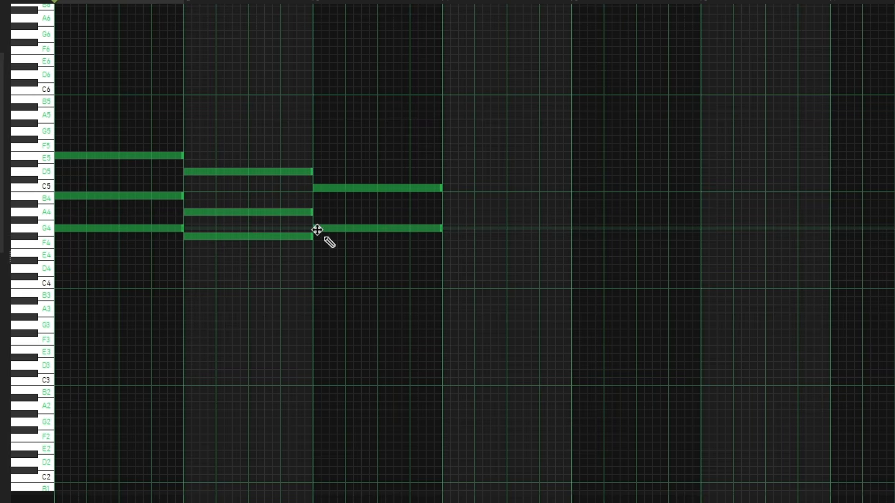
left_click(316, 252)
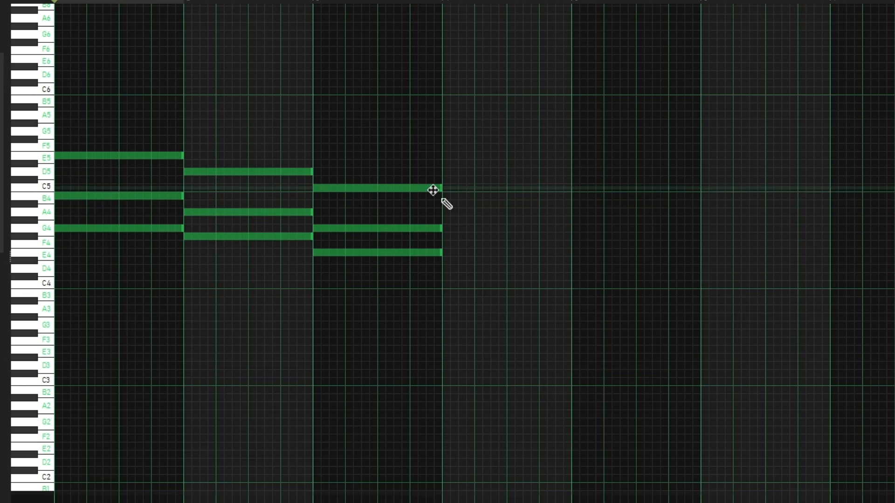
Step: Duplicate the bar 3 chord into bar 4 and lower the copy one semitone to B4, F#4 and D#4
left_click_drag(433, 190, 451, 255)
key("ctrl+b")
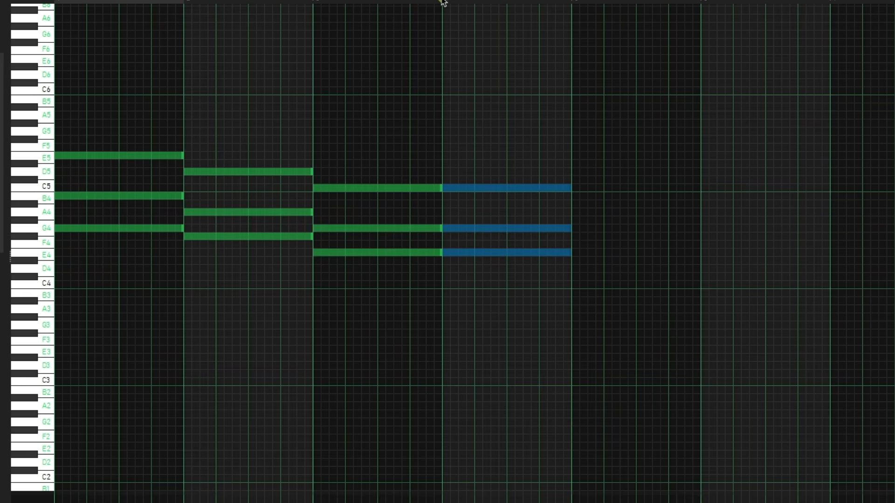
key("shift+Down")
key("Escape")
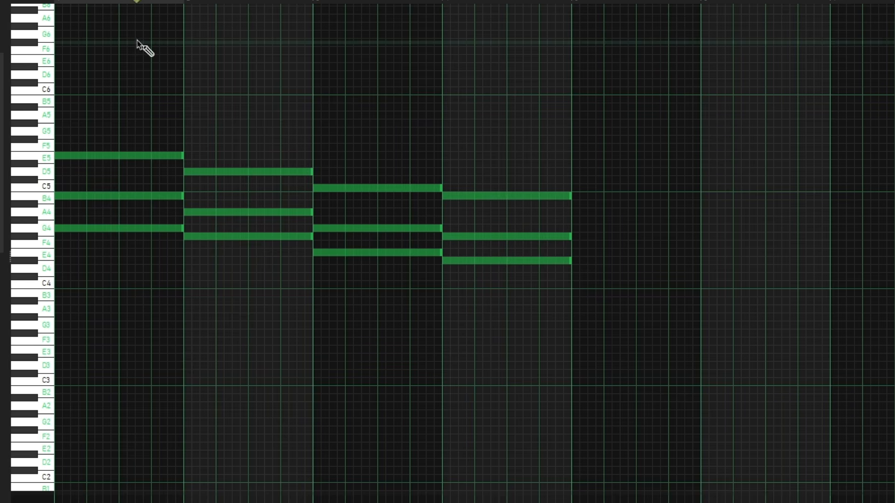
Step: Play back the four-bar progression from the start
left_click(55, 1)
key("space")
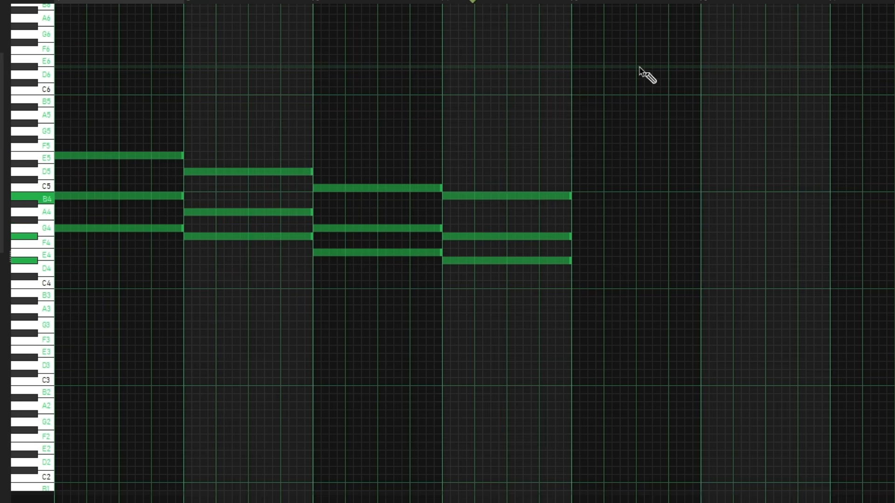
key("space")
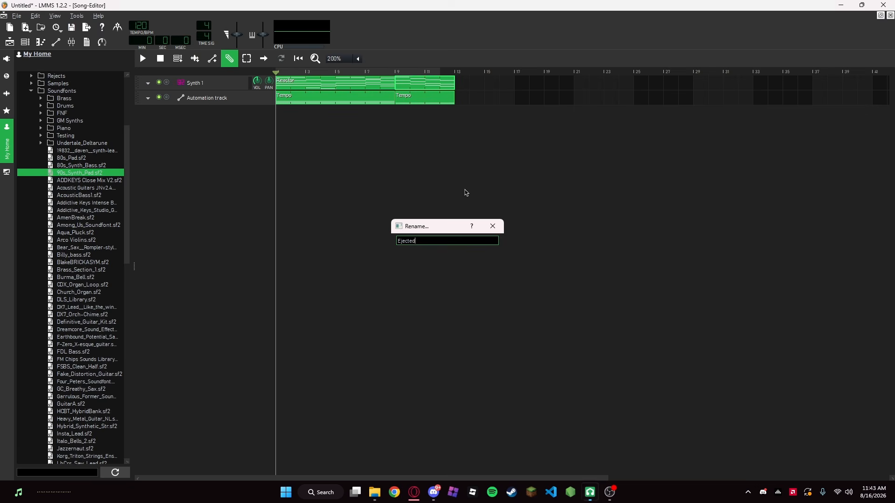
Step: Play the song arrangement with the Reactor and Ejected patterns from the start
key("Return")
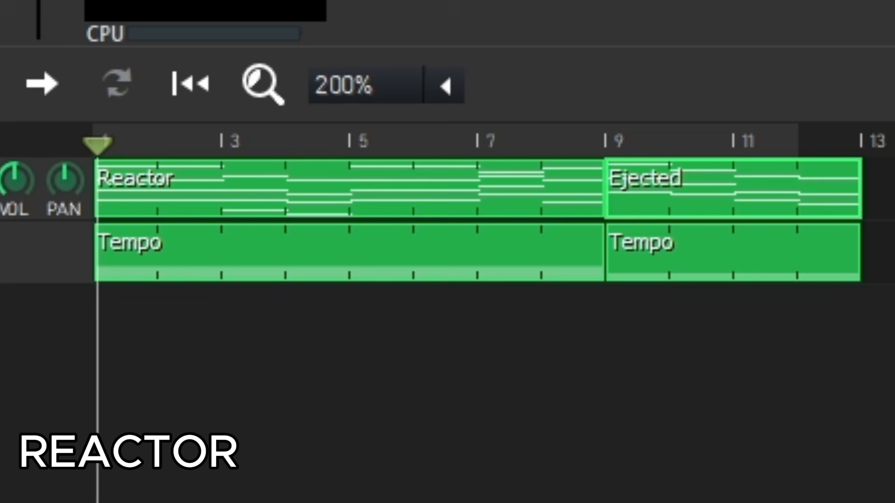
key("space")
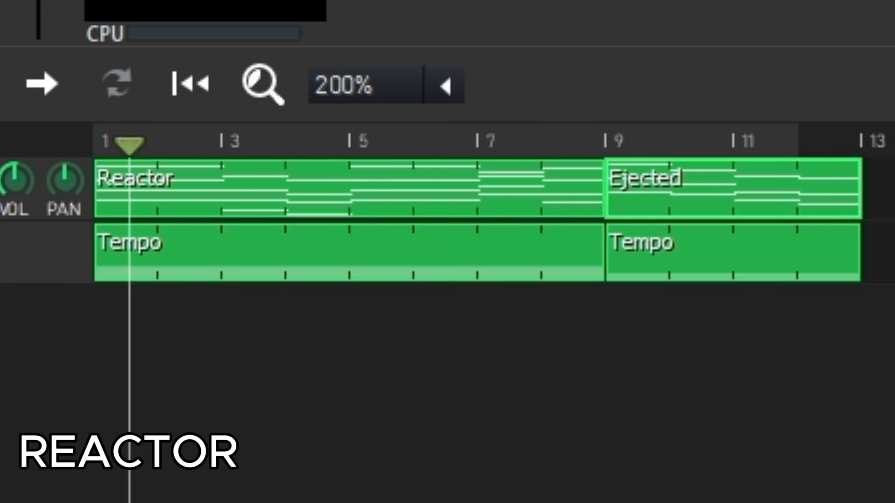